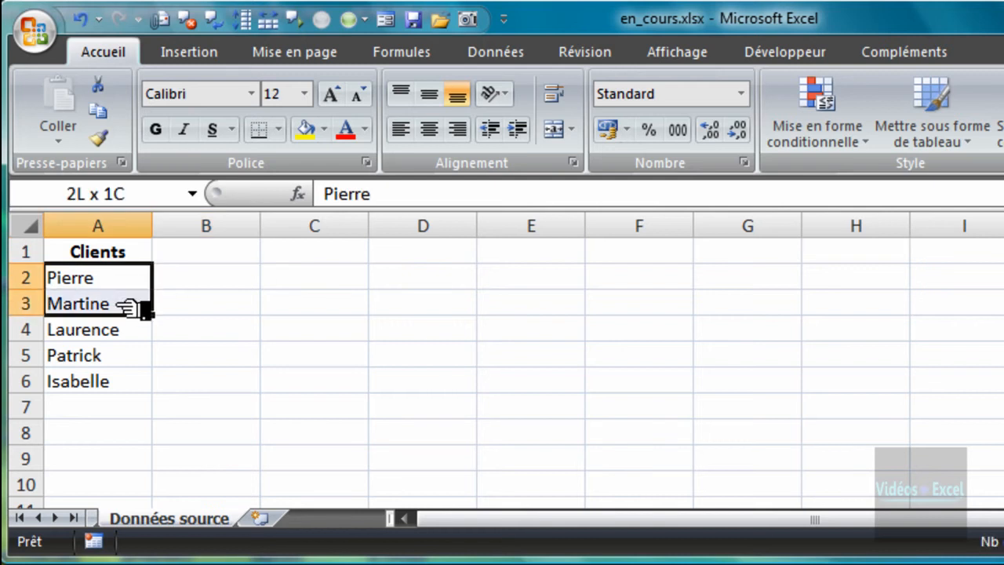
Step: Switch from the client list in en_cours.xlsx to the FORMULE_DONNEES_SOURCE sheet of Liste déroulante.xlsx
left_click(124, 408)
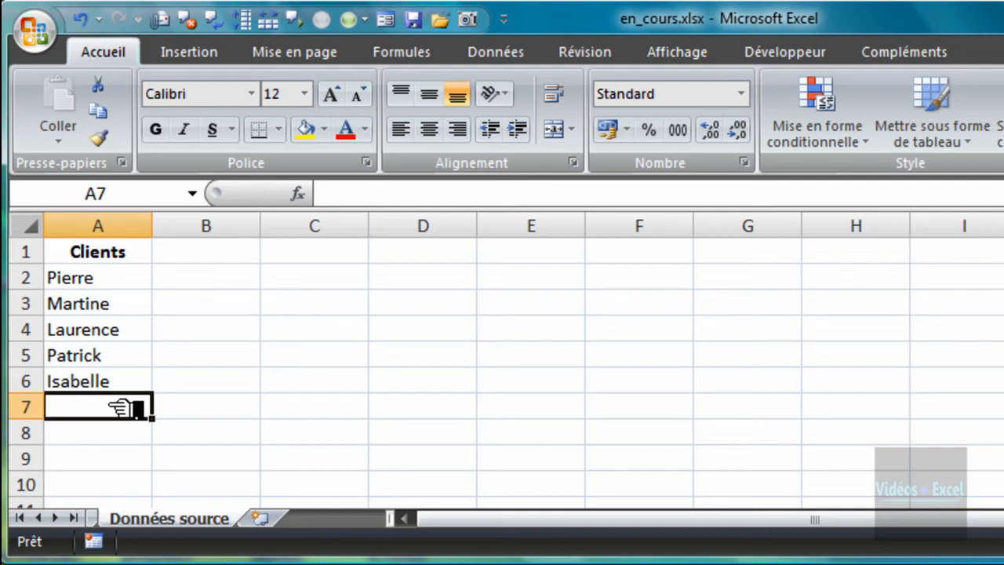
left_click(360, 284)
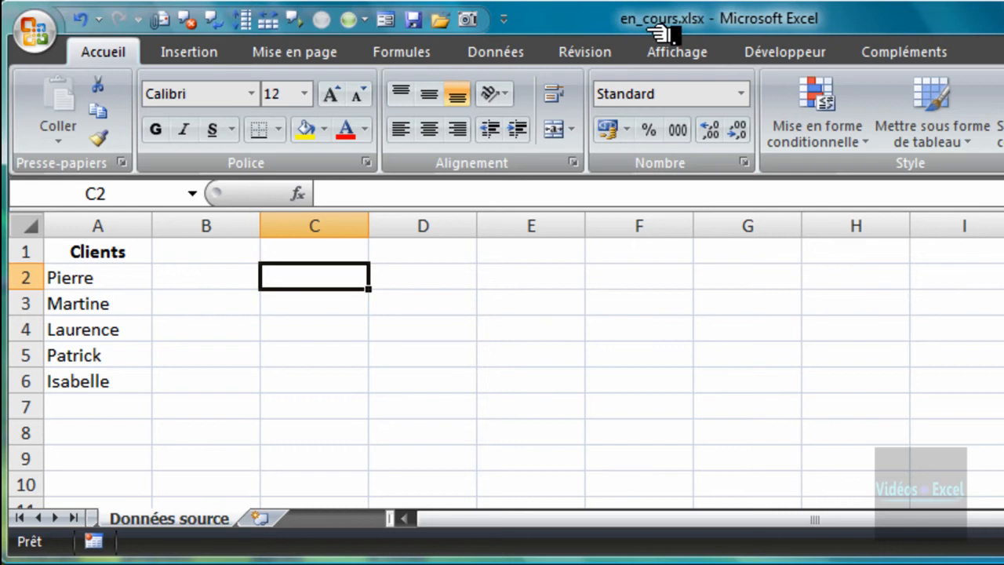
key("ctrl+Tab")
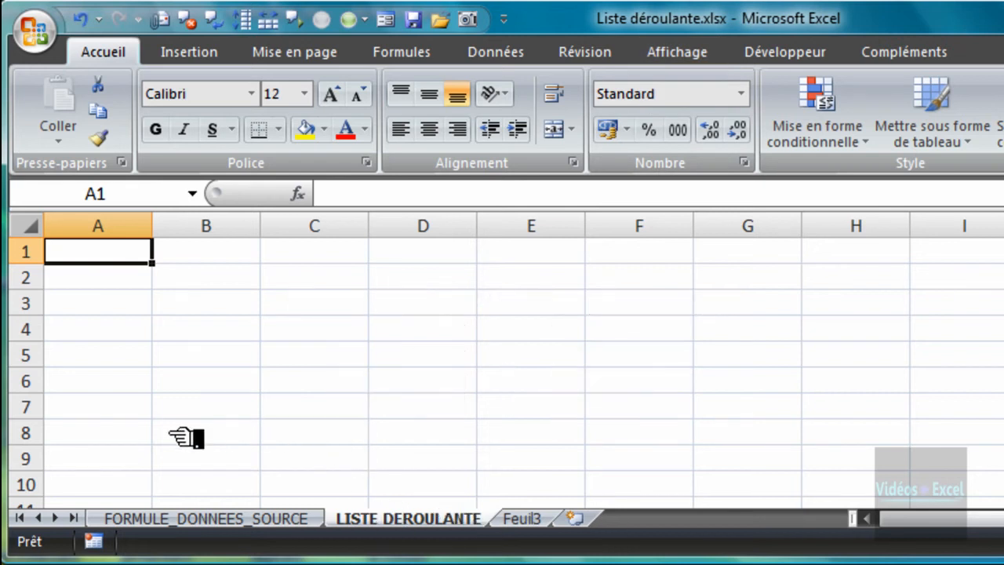
left_click(179, 519)
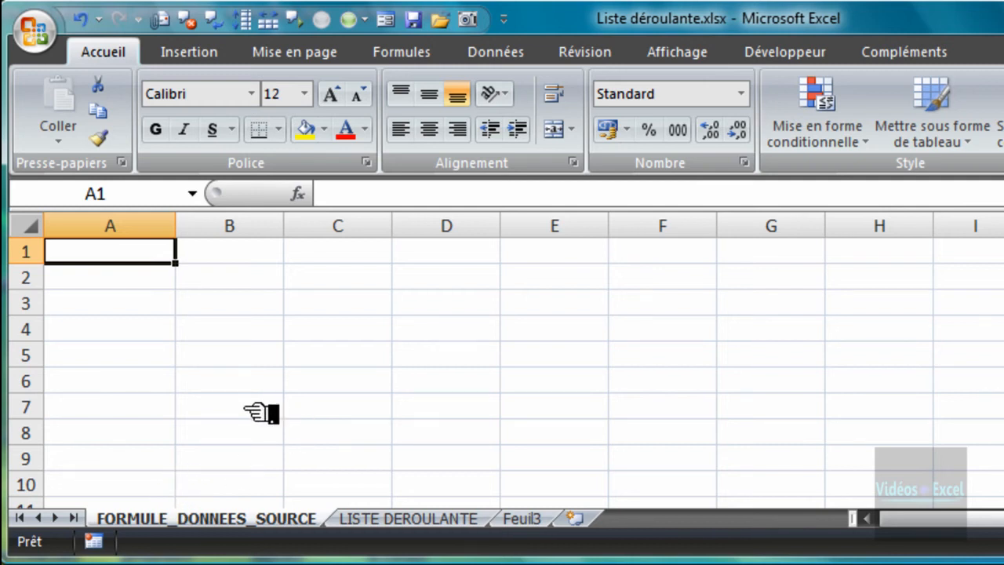
Step: Begin an SI formula in A1 with a fully relative reference to cell A2 of the Données source sheet in en_cours.xlsx
type("=si")
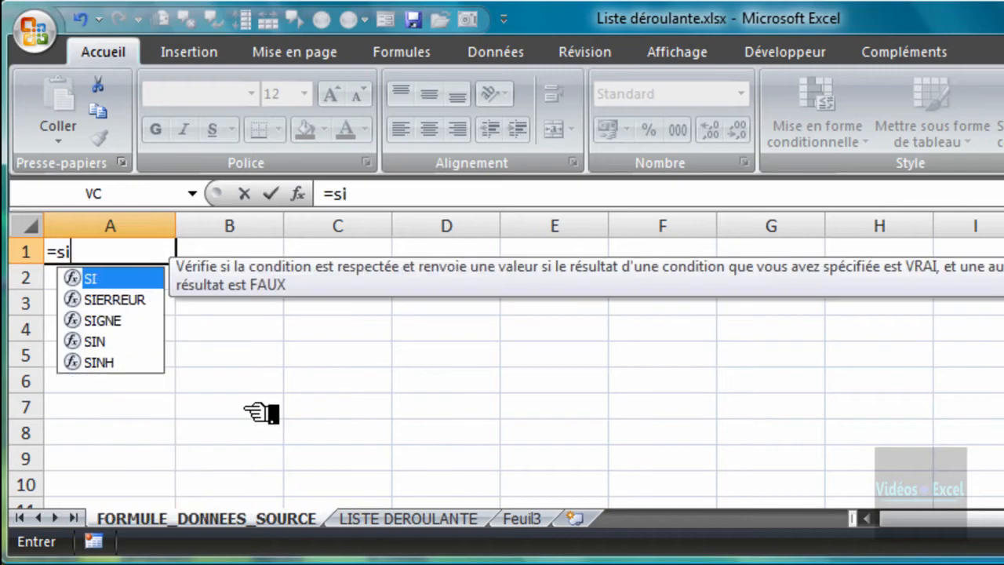
key("Tab")
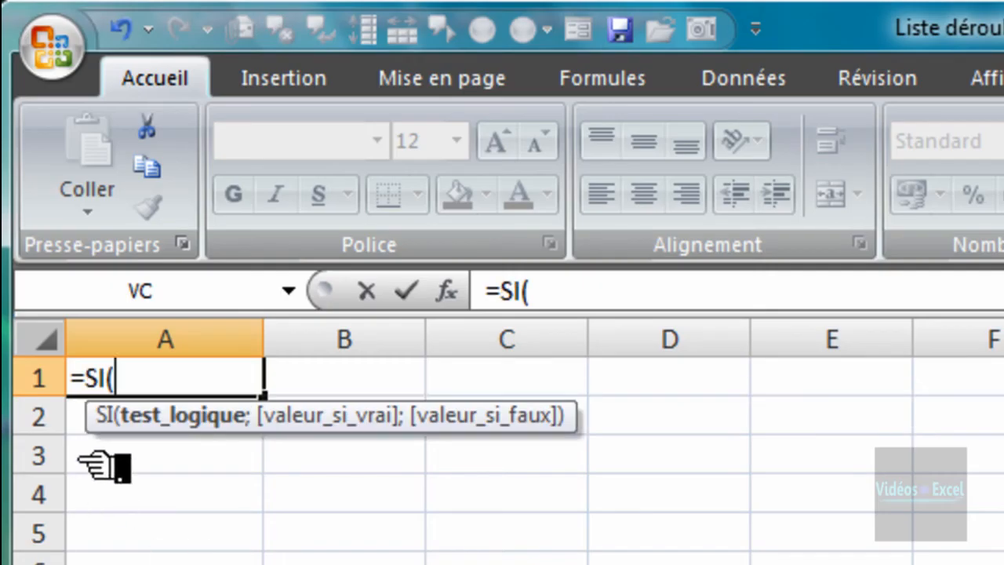
left_click_drag(114, 436, 149, 534)
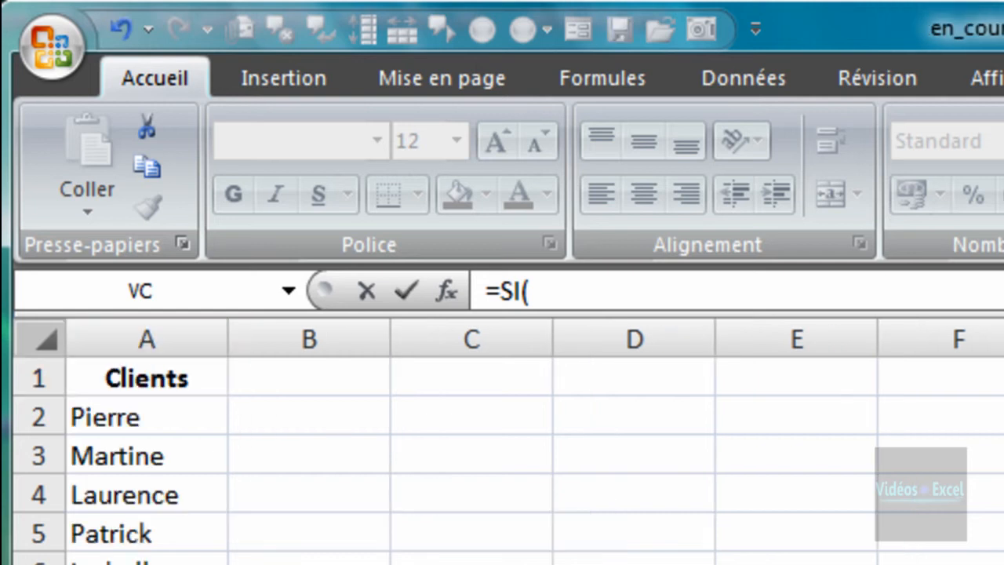
left_click(208, 419)
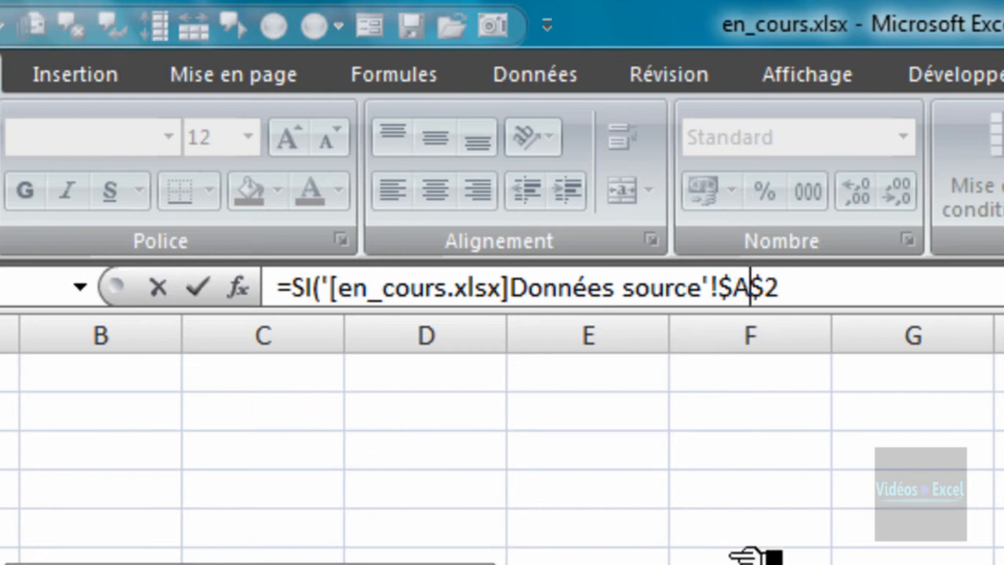
key("F4")
key("F4")
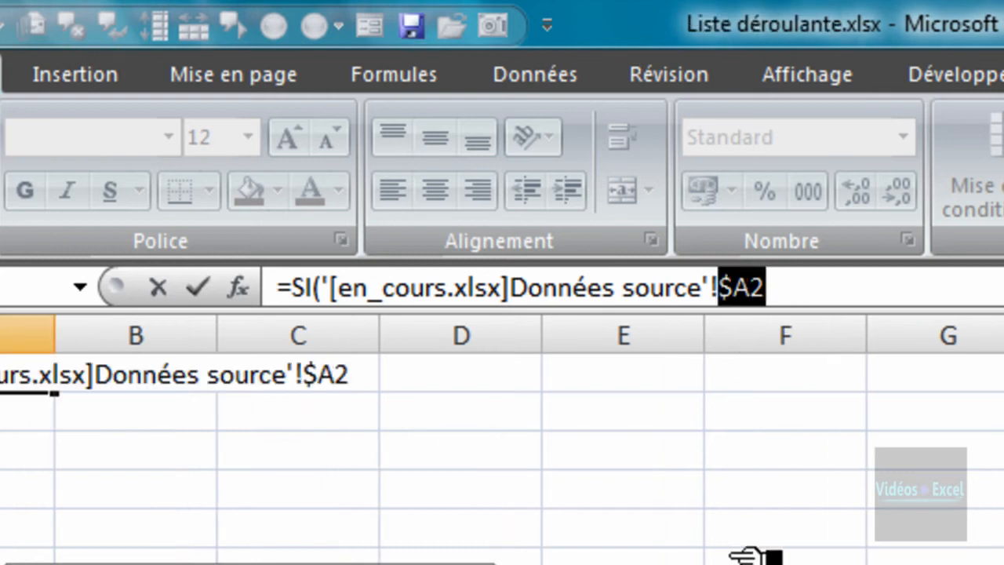
key("F4")
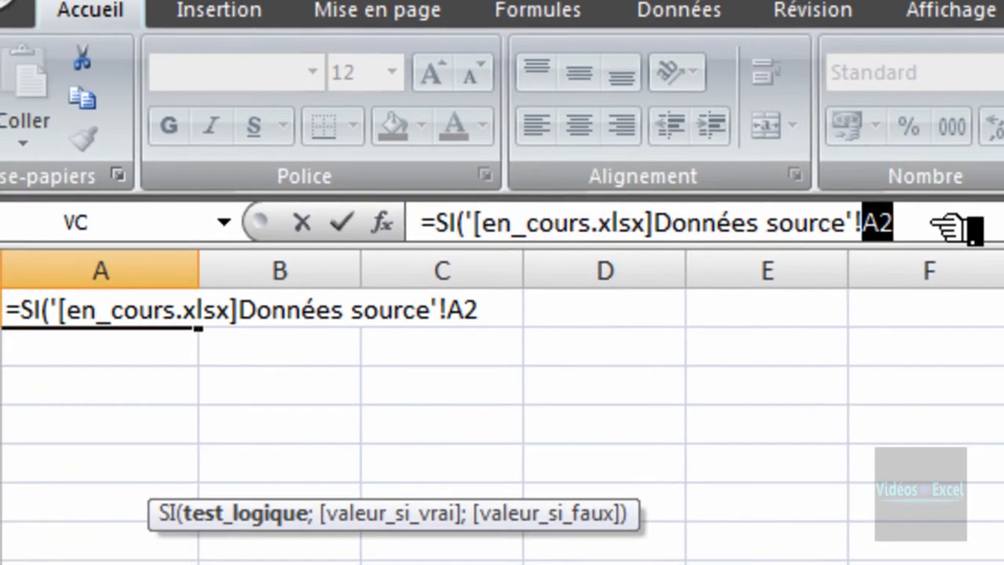
Step: Complete A1's formula to return "" when the linked cell is empty and otherwise the linked cell itself, and fill it down to A9
left_click_drag(884, 244, 472, 238)
left_click(458, 260)
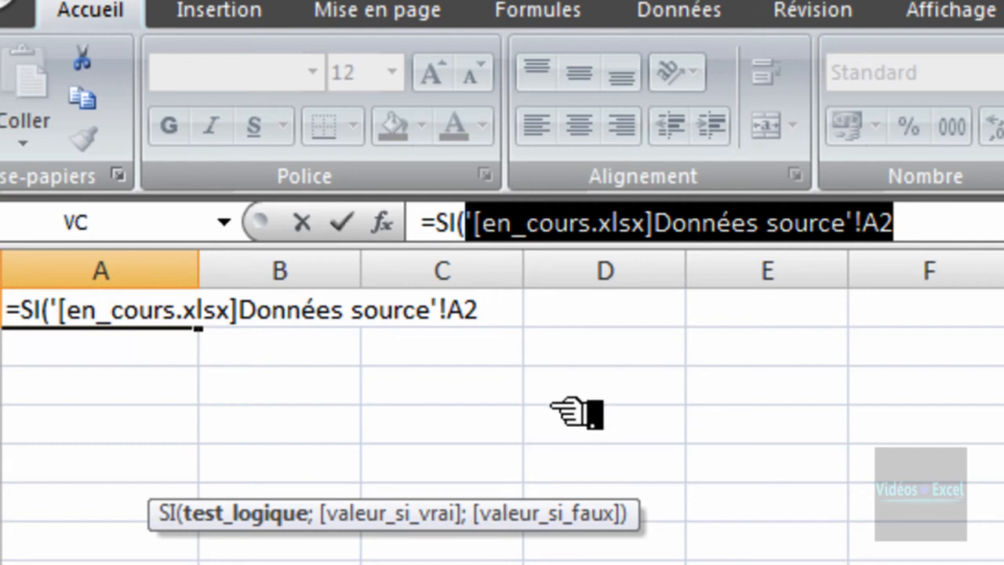
key("ctrl+c")
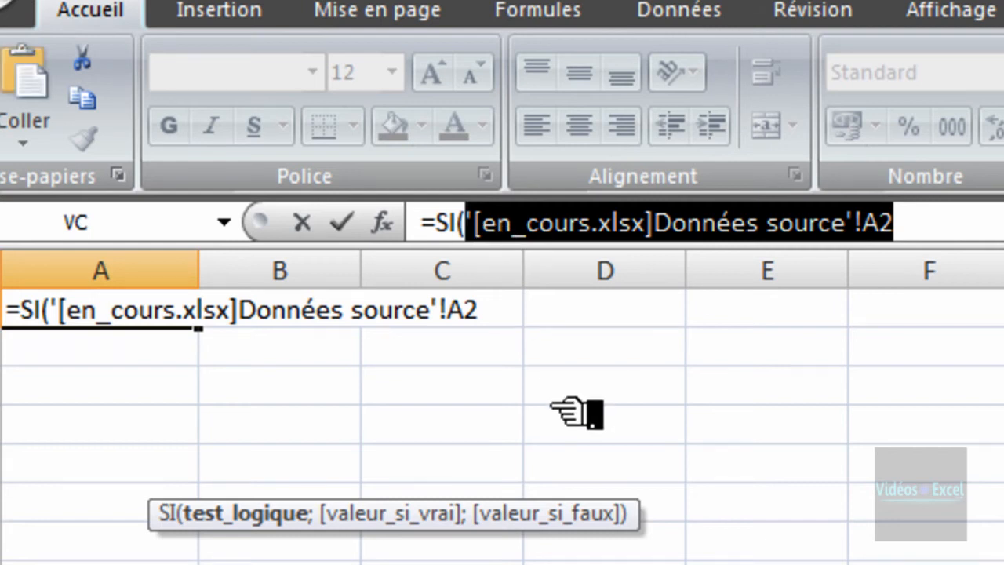
left_click(492, 309)
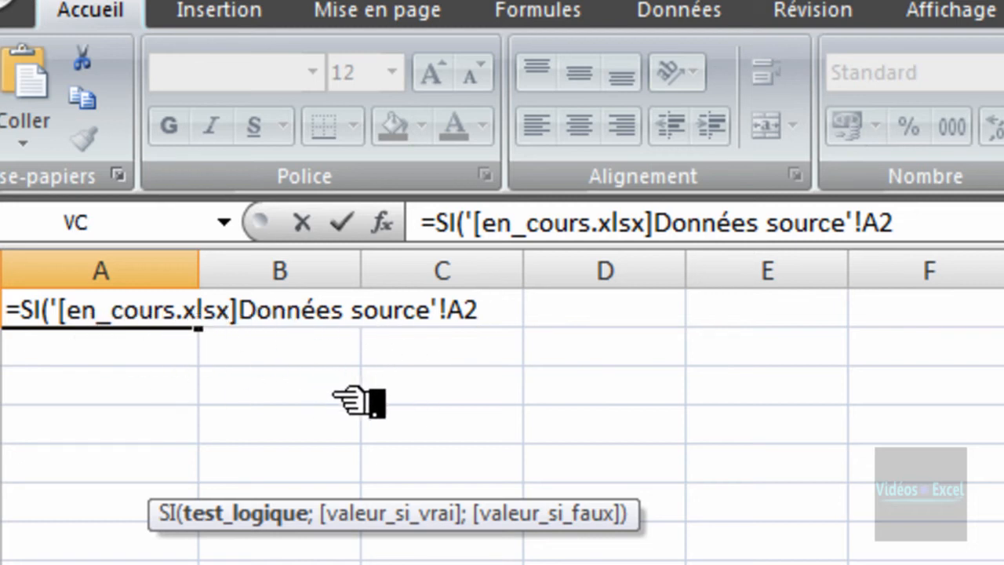
type("=\"\";")
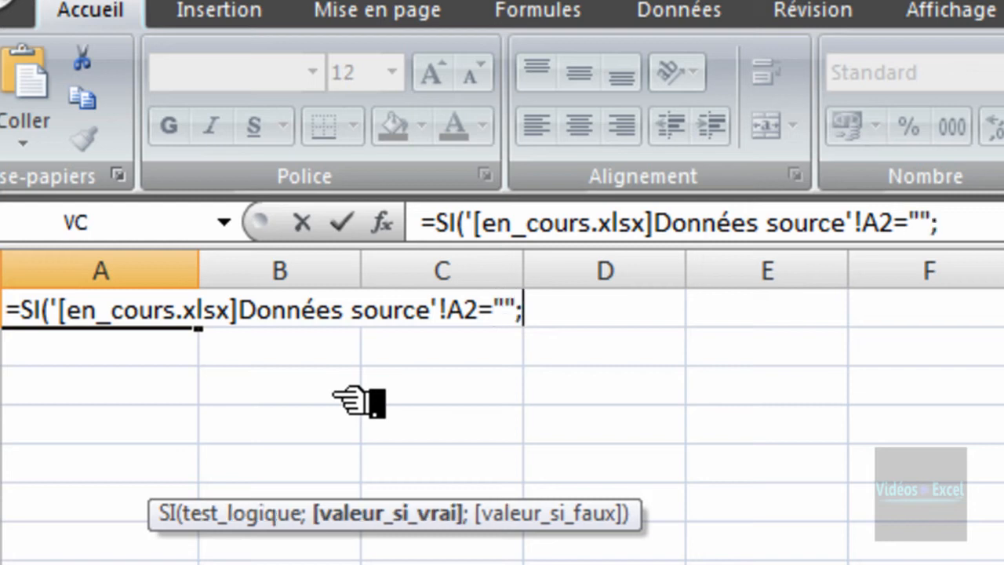
type("\"\";")
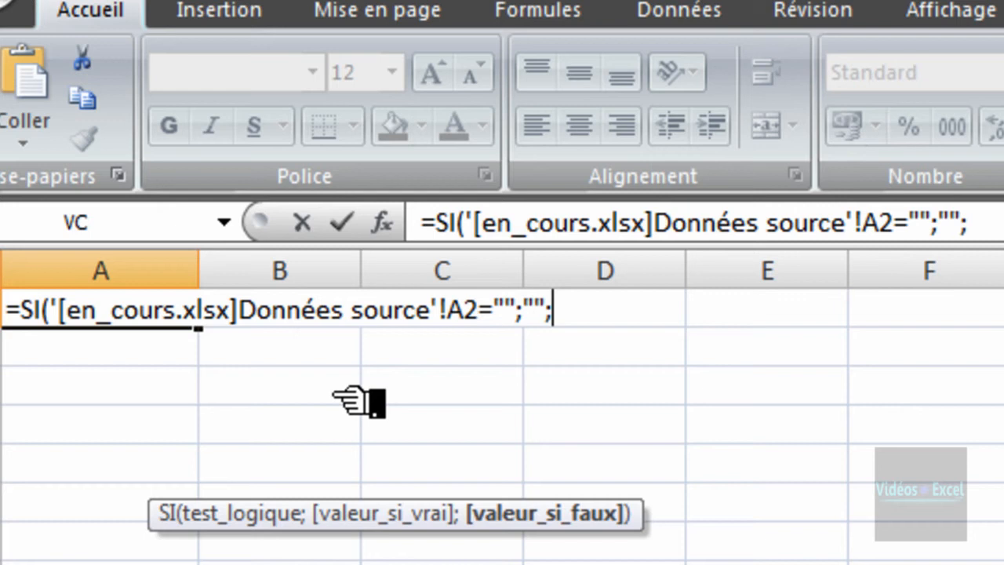
key("ctrl+v")
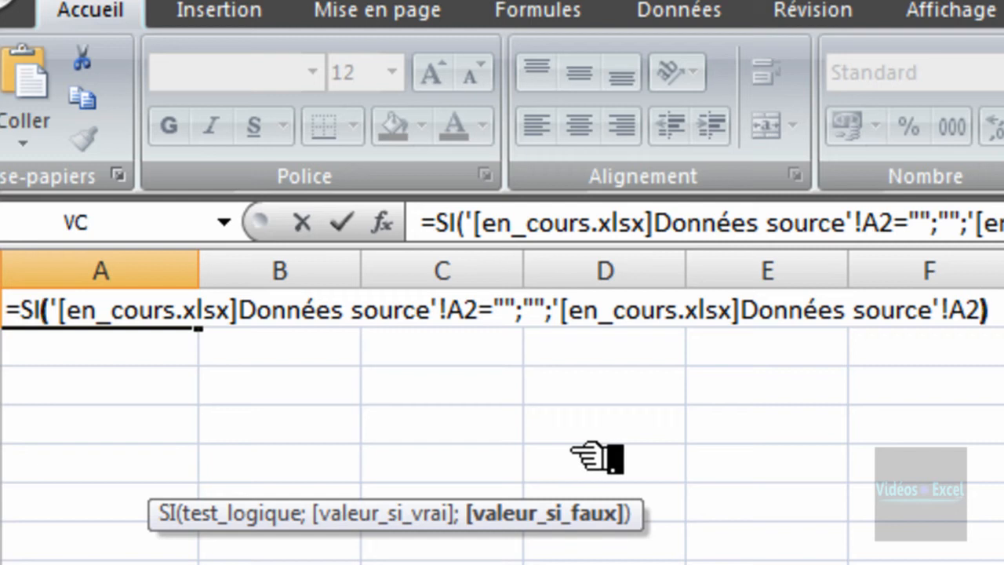
key("ctrl+Return")
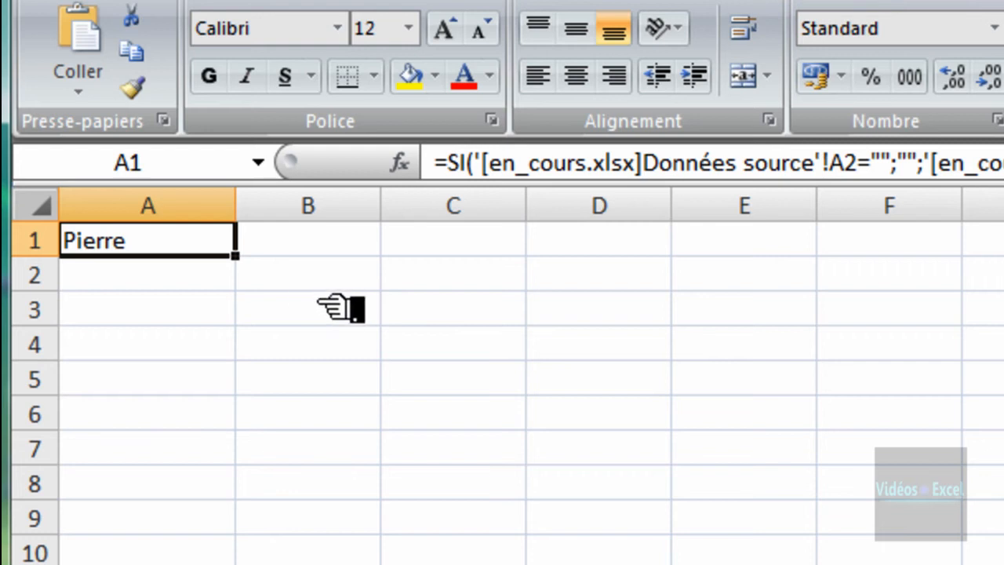
left_click_drag(233, 255, 207, 524)
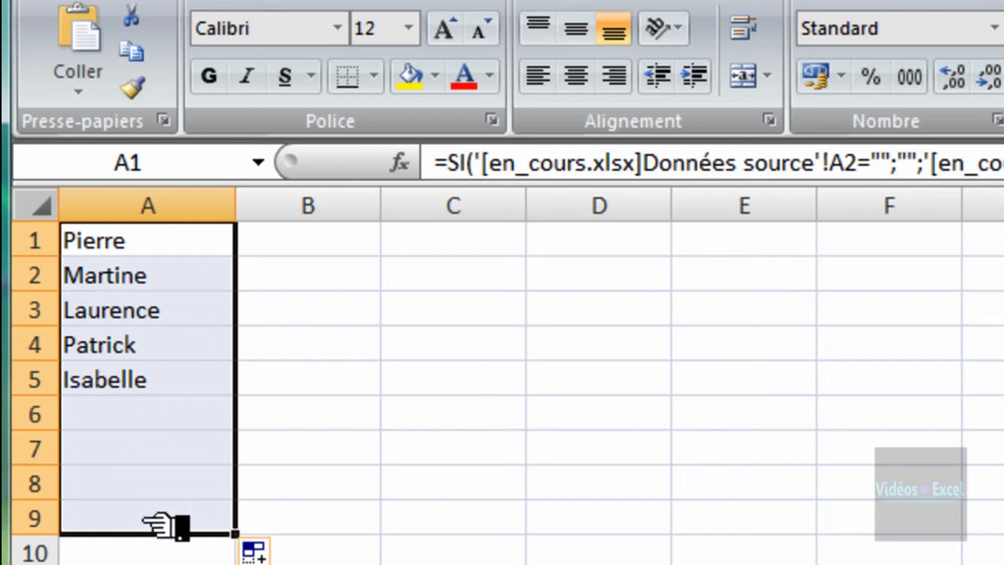
left_click(174, 417)
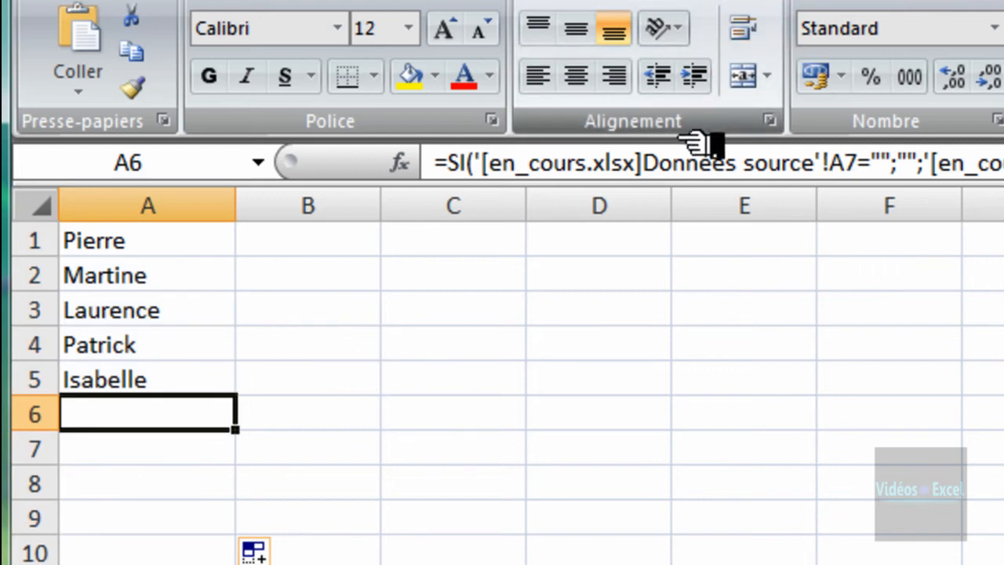
Step: In en_cours.xlsx, append a z to the client name in A3 and add a new client's first name in A7
key("ctrl+Tab")
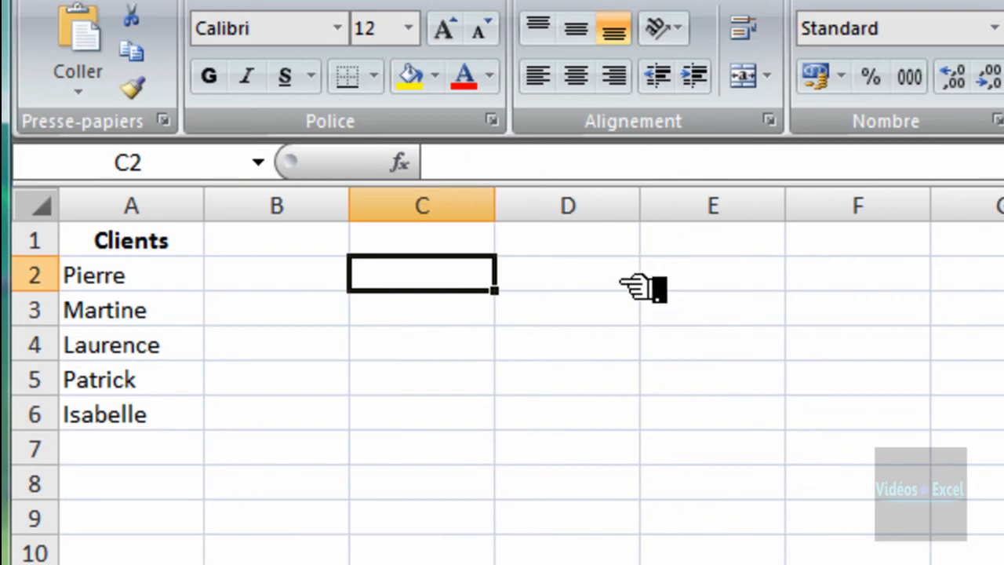
left_click(198, 313)
double_click(174, 312)
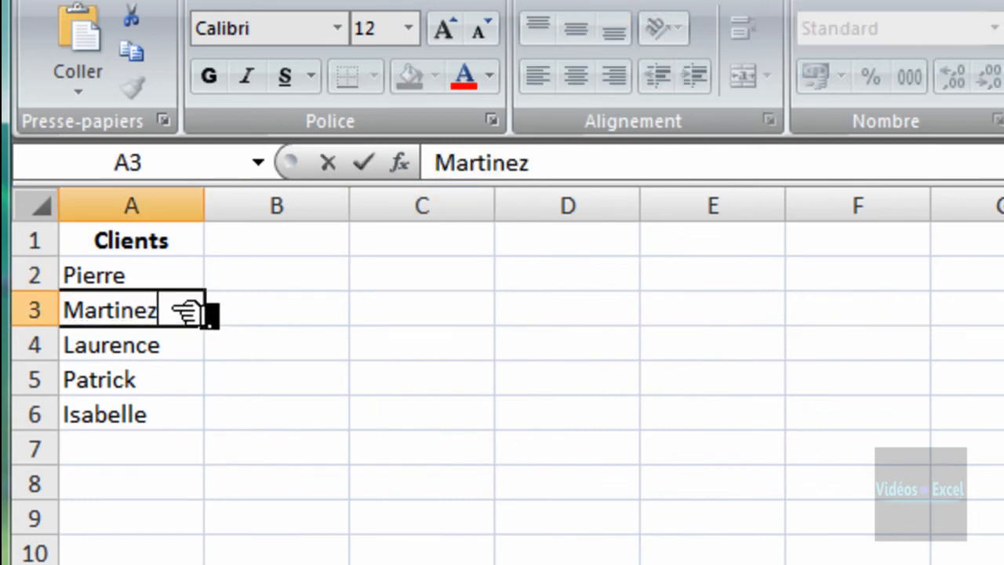
key("Return")
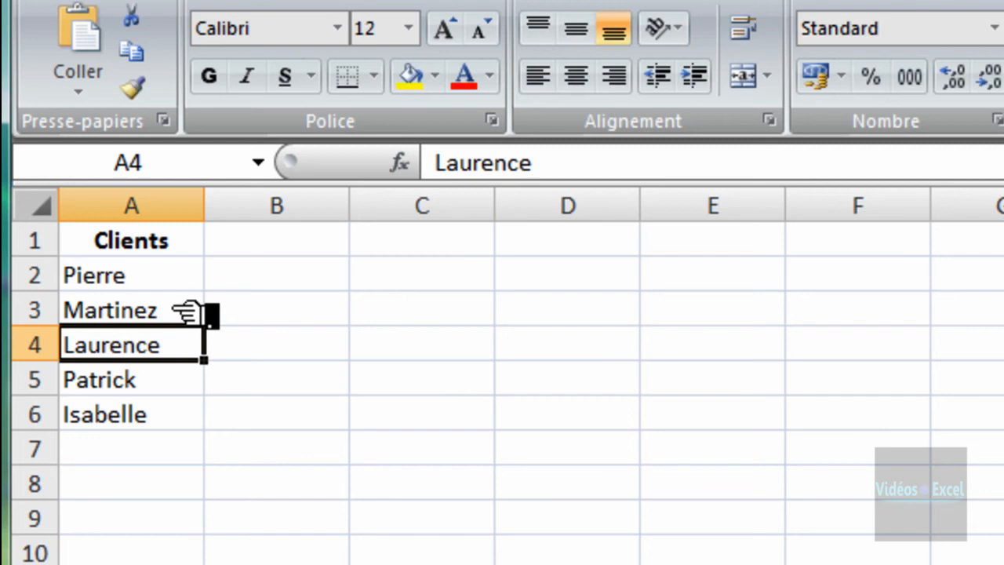
left_click(117, 451)
type("Paul")
key("Return")
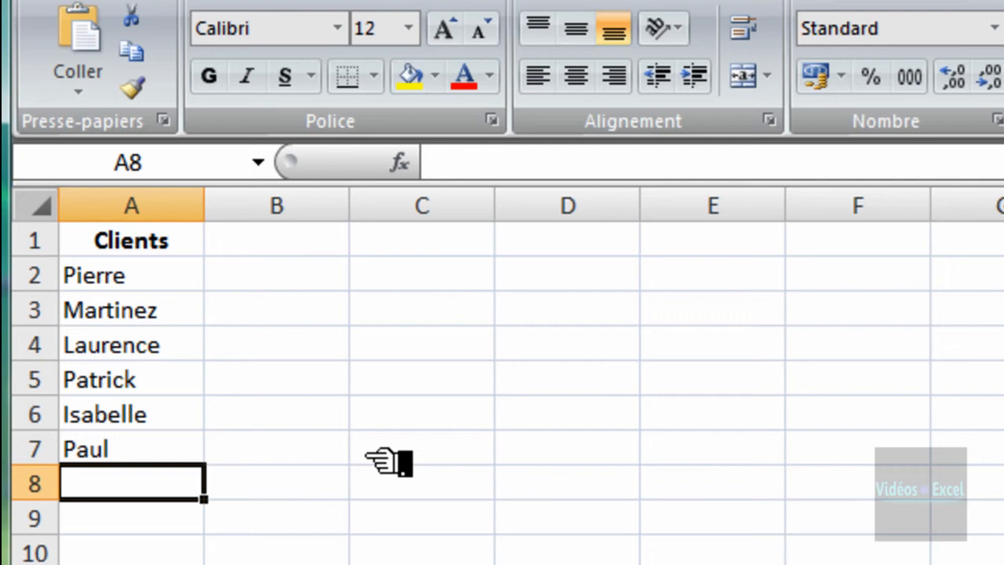
Step: Return to Liste déroulante.xlsx, refill the formula from A6 down to A8 and check the linked entries in A6 and A2
key("alt+Tab")
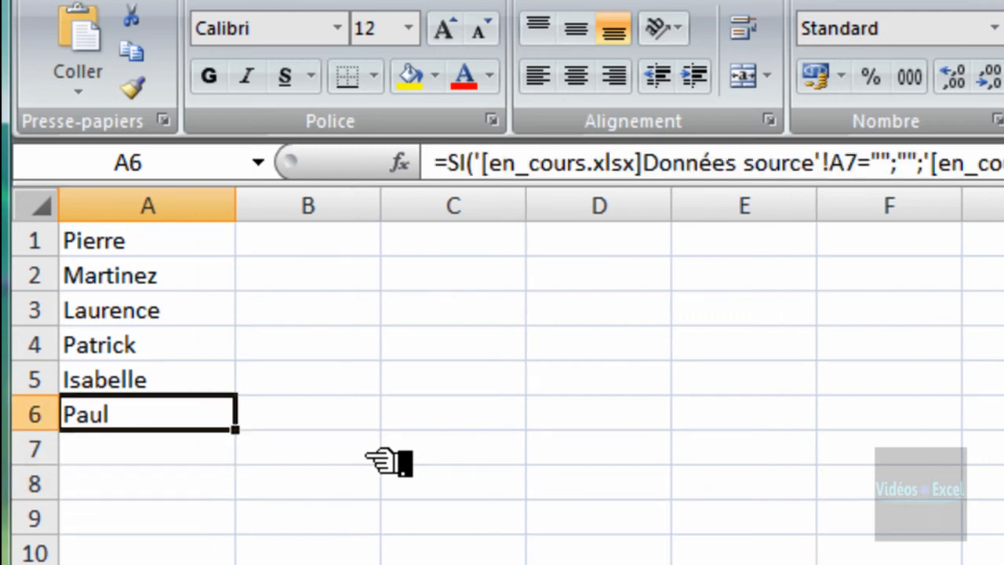
left_click_drag(234, 430, 234, 497)
left_click(161, 413)
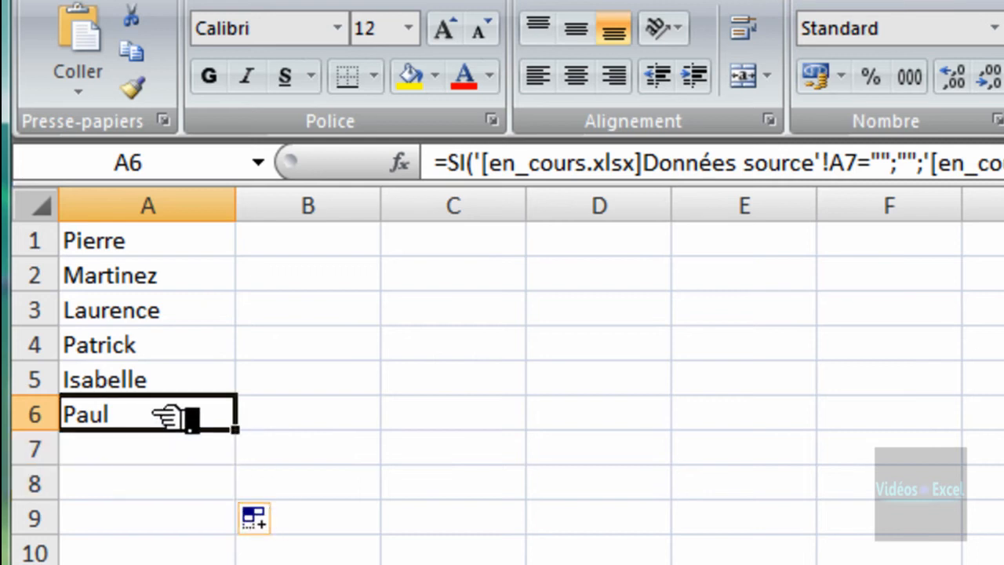
left_click(202, 281)
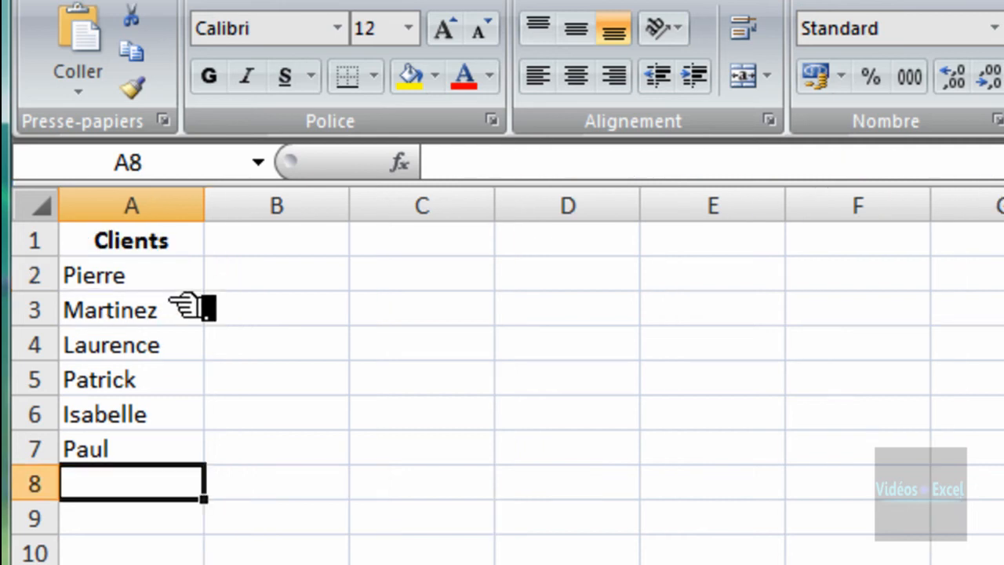
Step: Remove the added z from A3 and clear A7 in en_cours.xlsx, and check A6 in the linked list
left_click(182, 311)
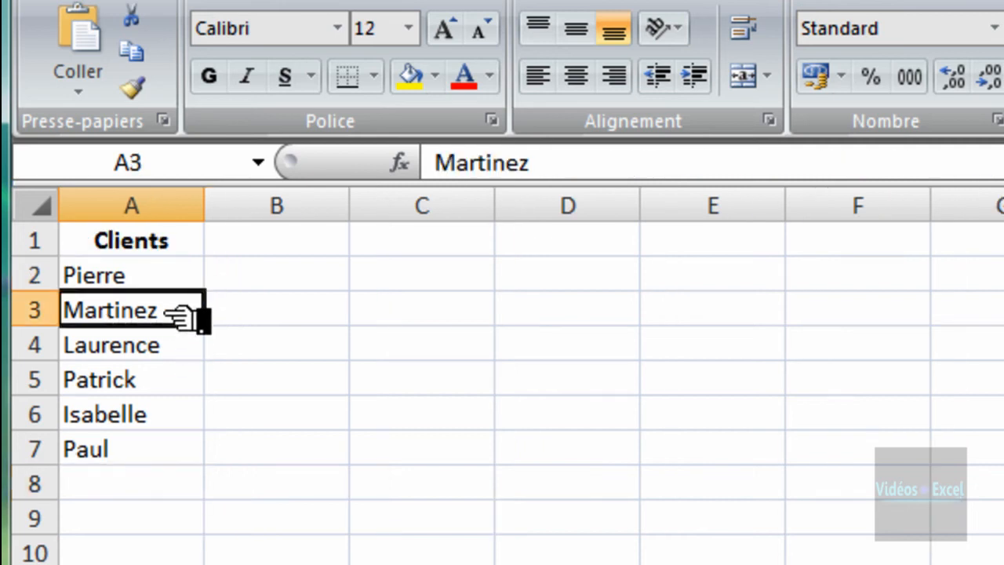
key("F2")
key("Return")
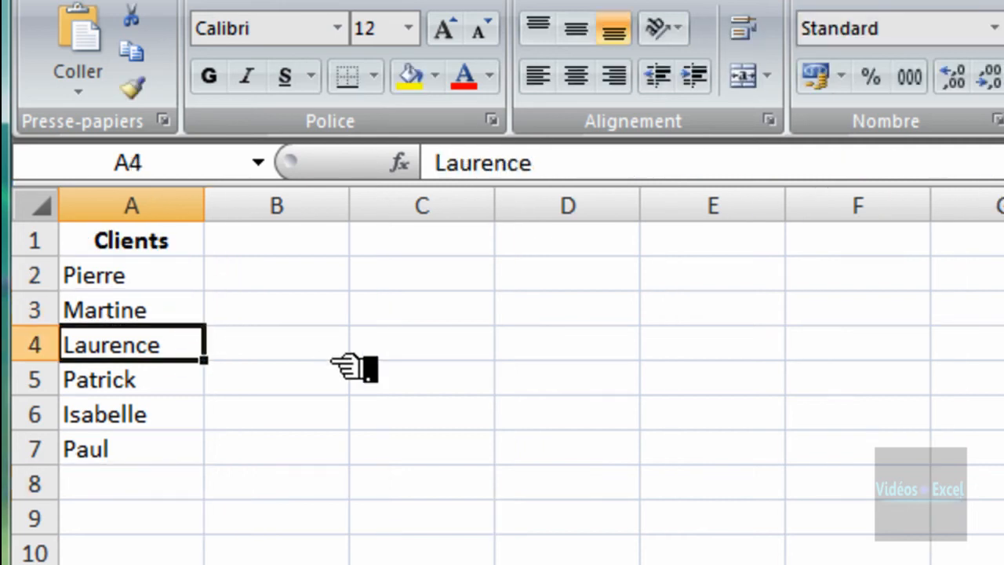
left_click(186, 448)
key("Delete")
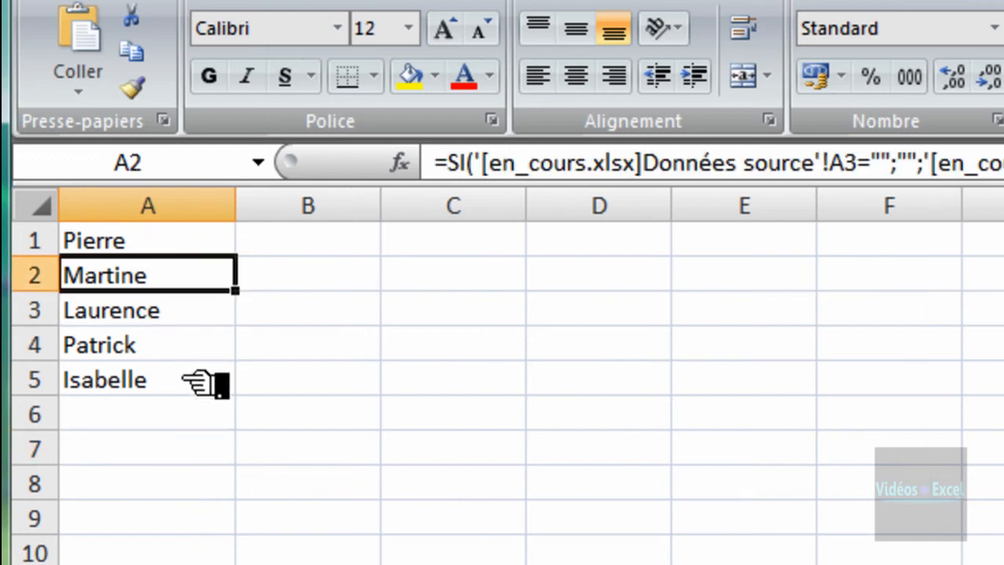
left_click(174, 416)
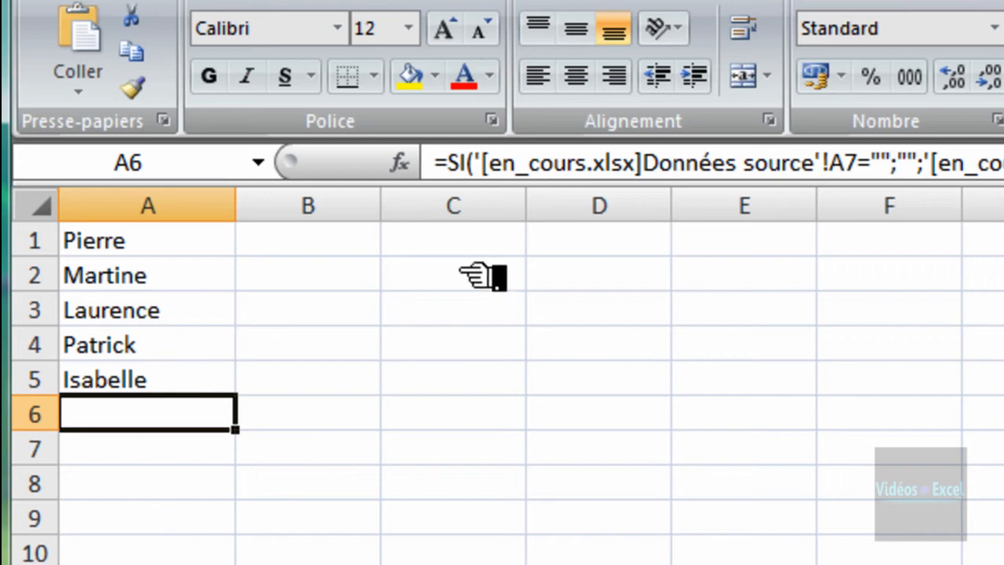
Step: Enter =NB.SI(A1:A8;"?*") in D2 to count the non-empty entries in the linked client list
left_click(596, 287)
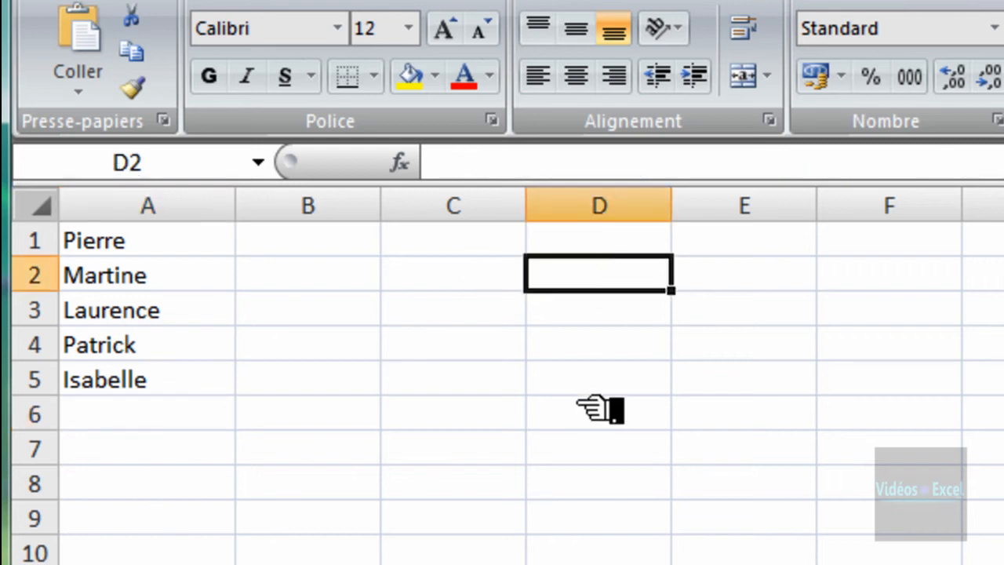
type("=")
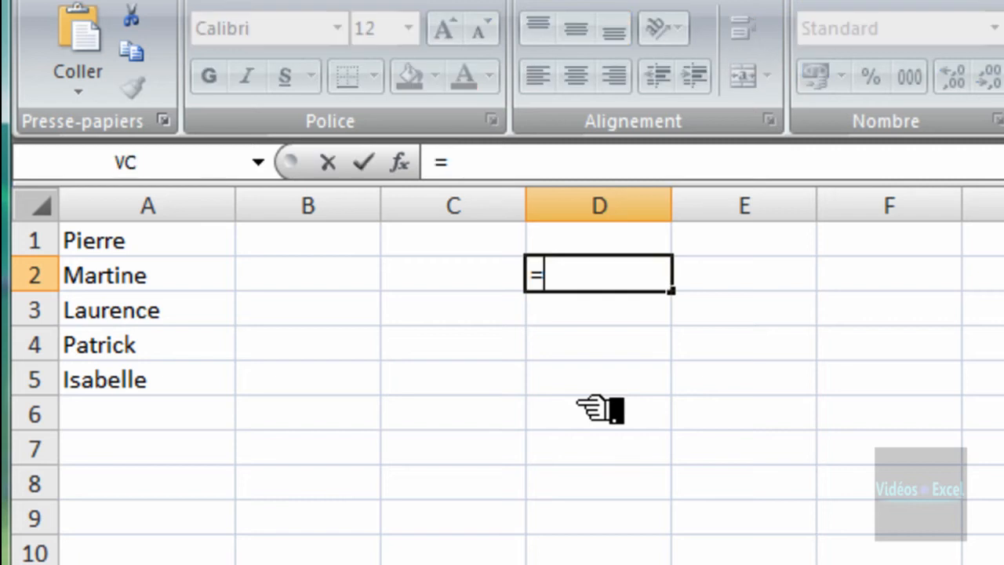
type("nb")
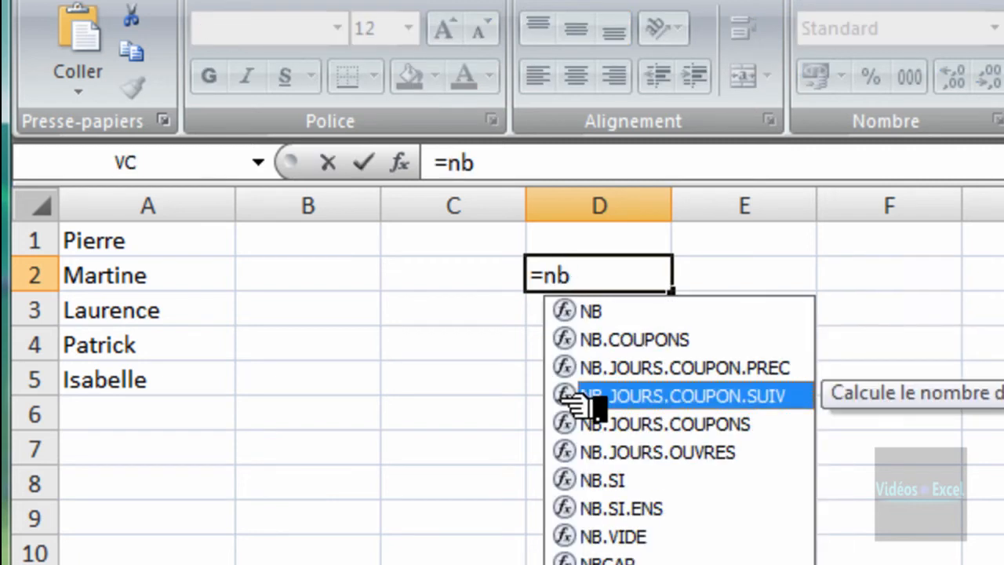
type(".s")
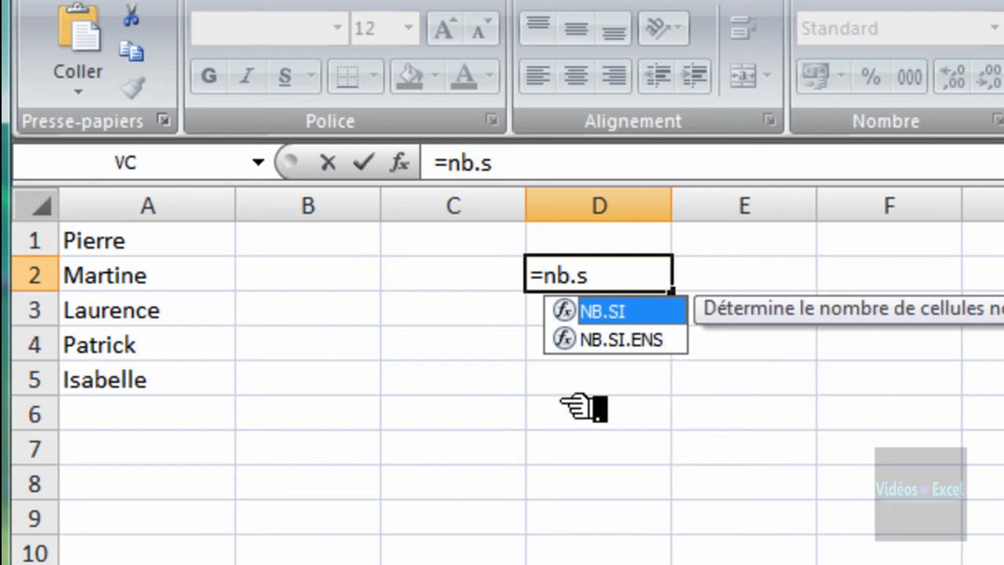
key("Tab")
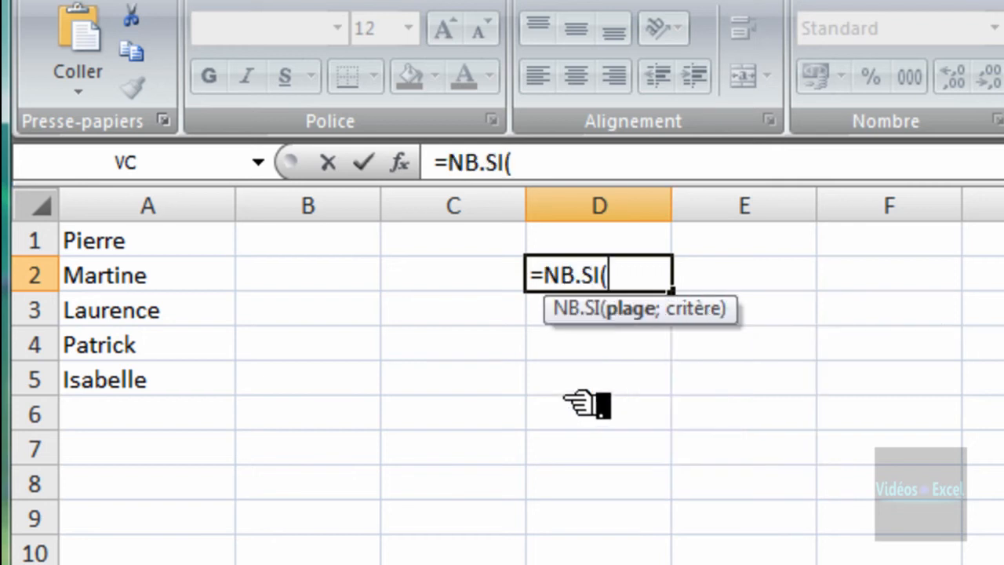
left_click_drag(544, 315, 530, 372)
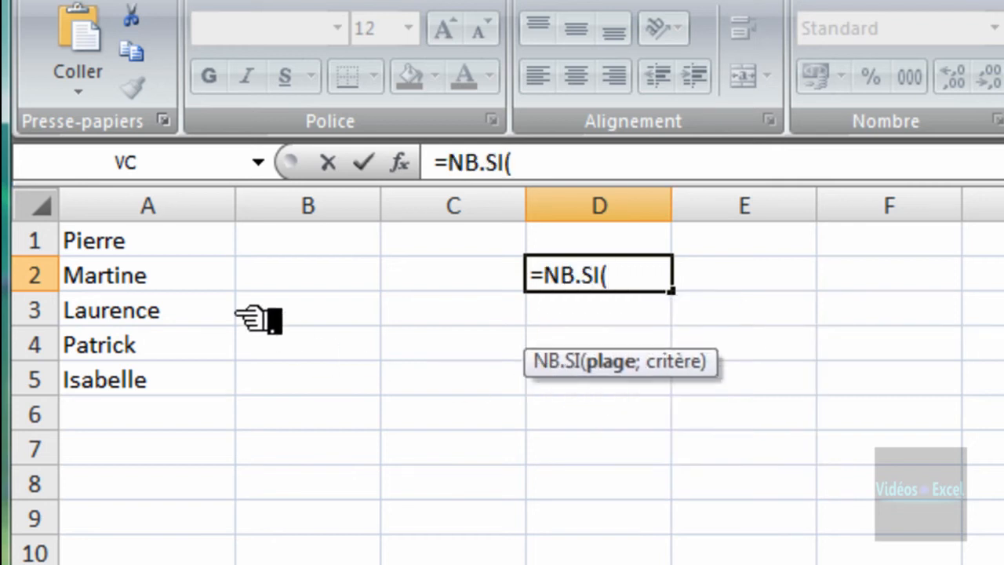
left_click_drag(193, 249, 156, 483)
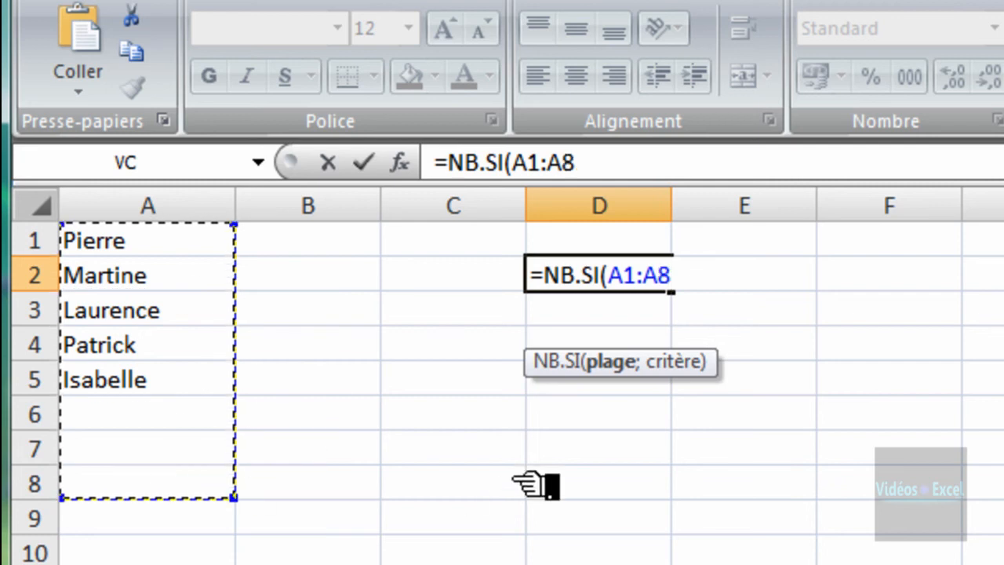
type(";")
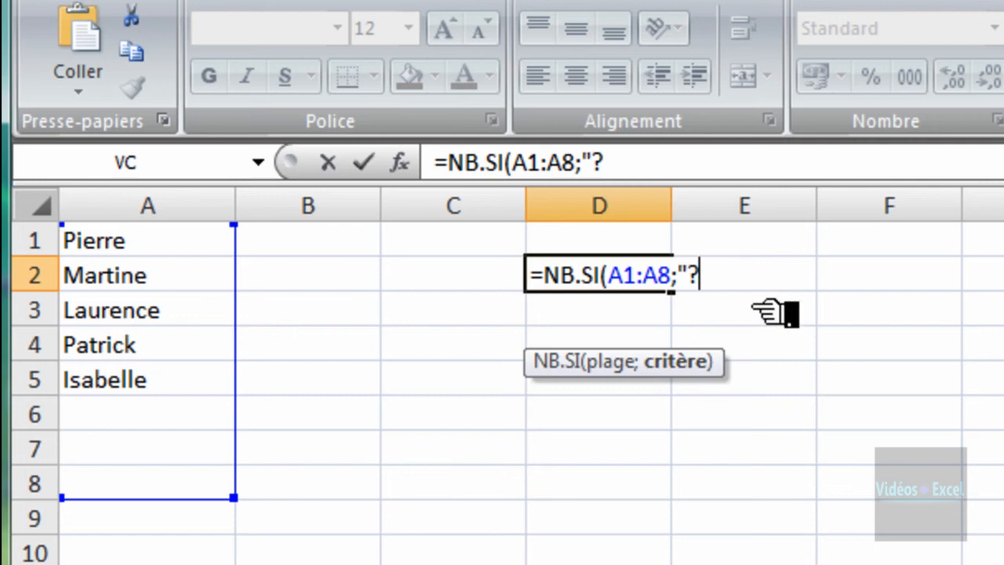
type("*\")")
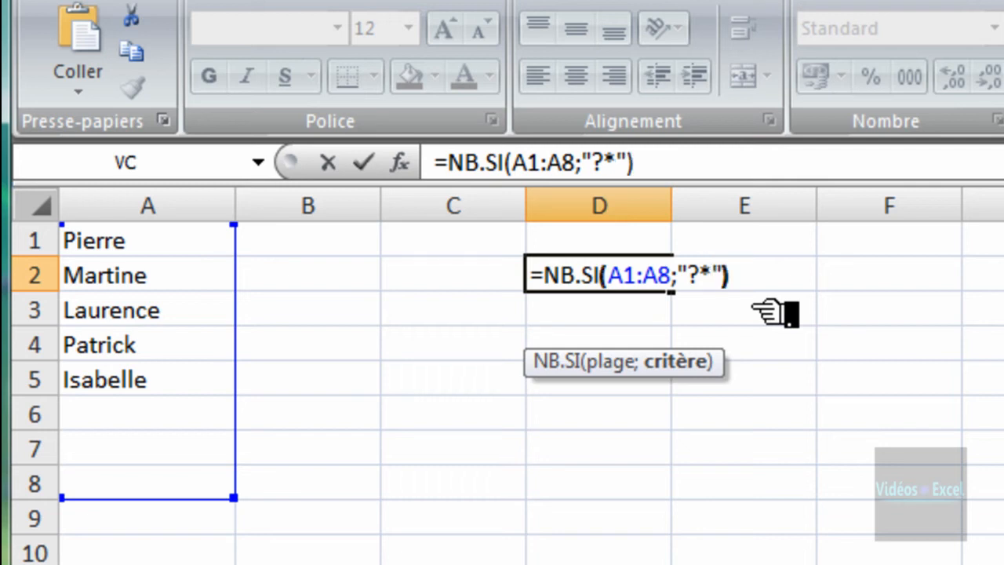
key("ctrl+Return")
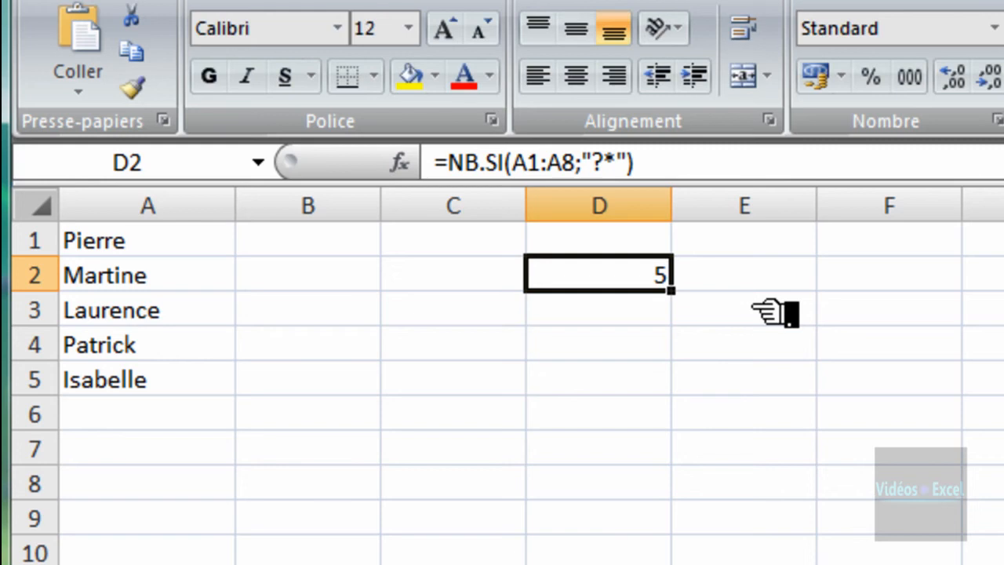
Step: Switch to en_cours.xlsx and add another client's first name in A7, below the existing clients
left_click_drag(198, 243, 177, 379)
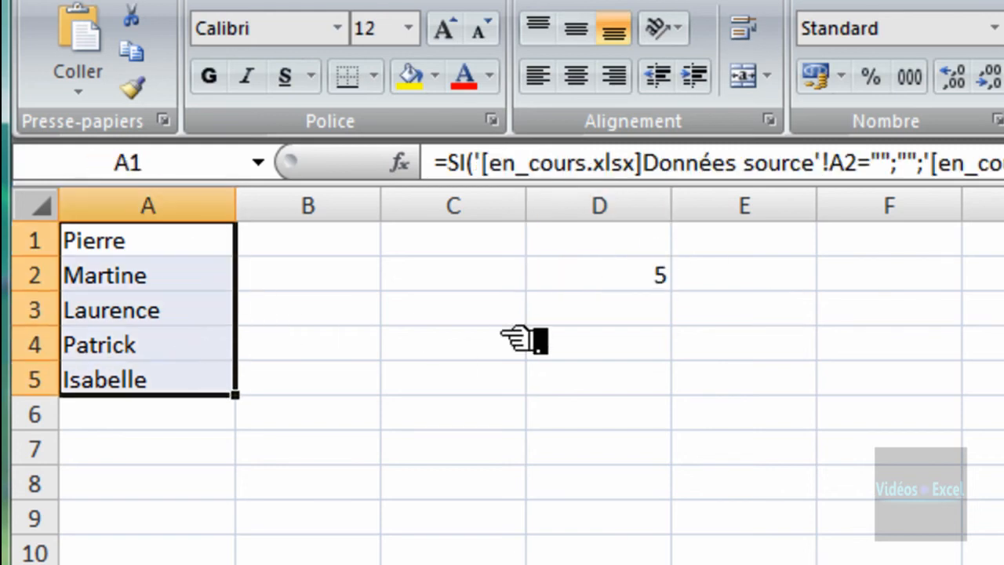
left_click(430, 352)
left_click(162, 414)
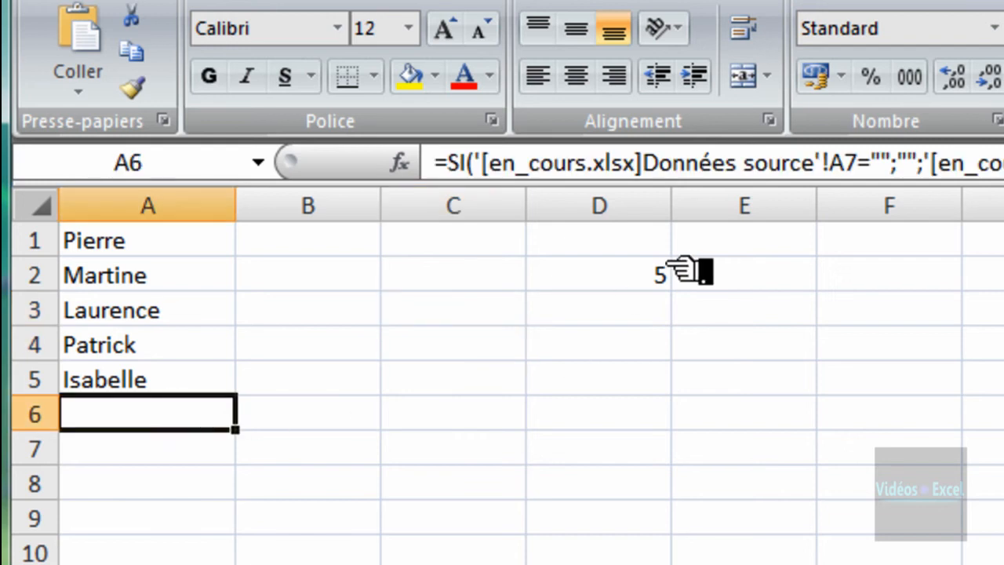
key("ctrl+Tab")
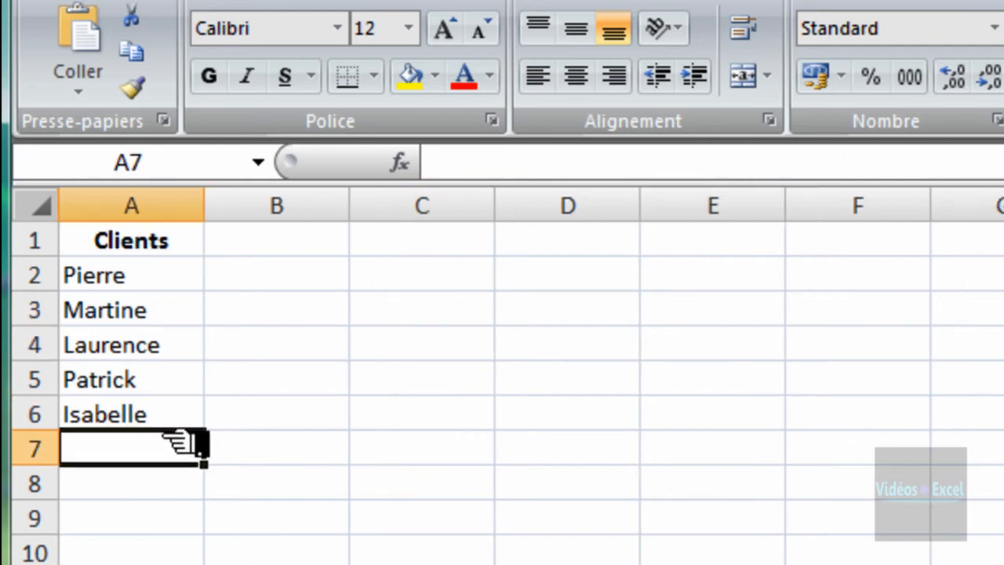
type("Paul")
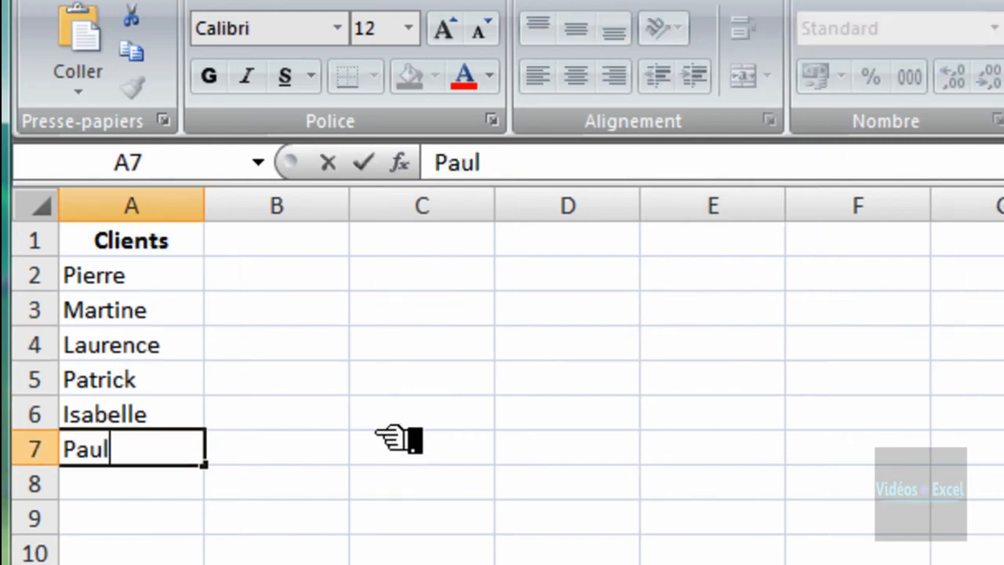
key("Return")
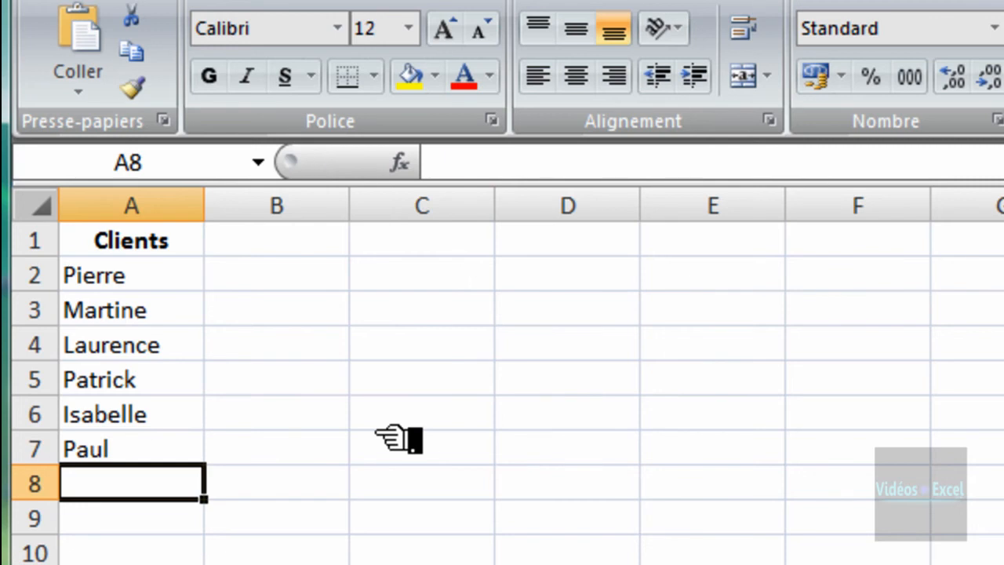
Step: Return to Liste déroulante.xlsx and check the count in D2 and linked cell A7 against the source list in en_cours.xlsx
key("ctrl+Tab")
left_click(601, 274)
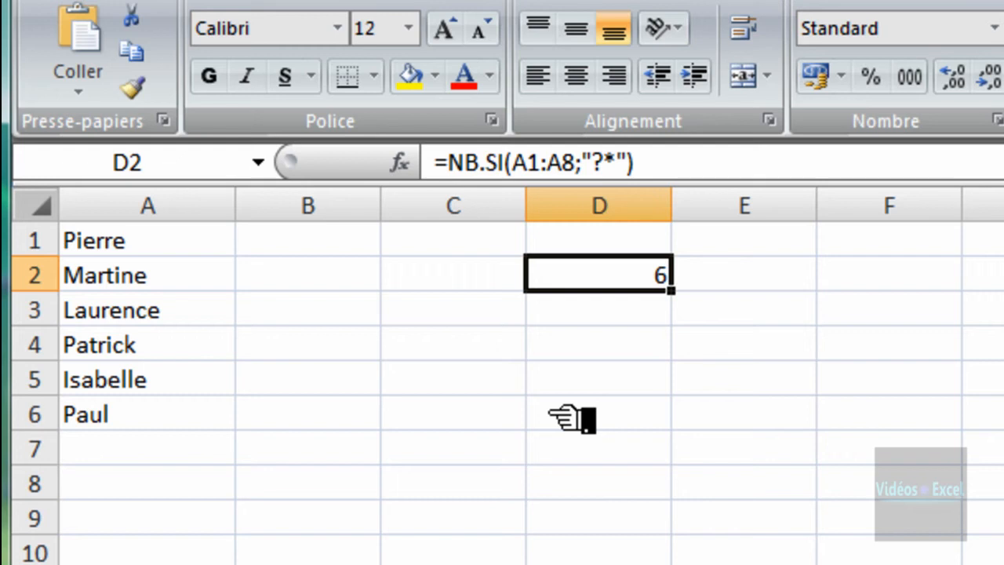
left_click(428, 283)
left_click(178, 445)
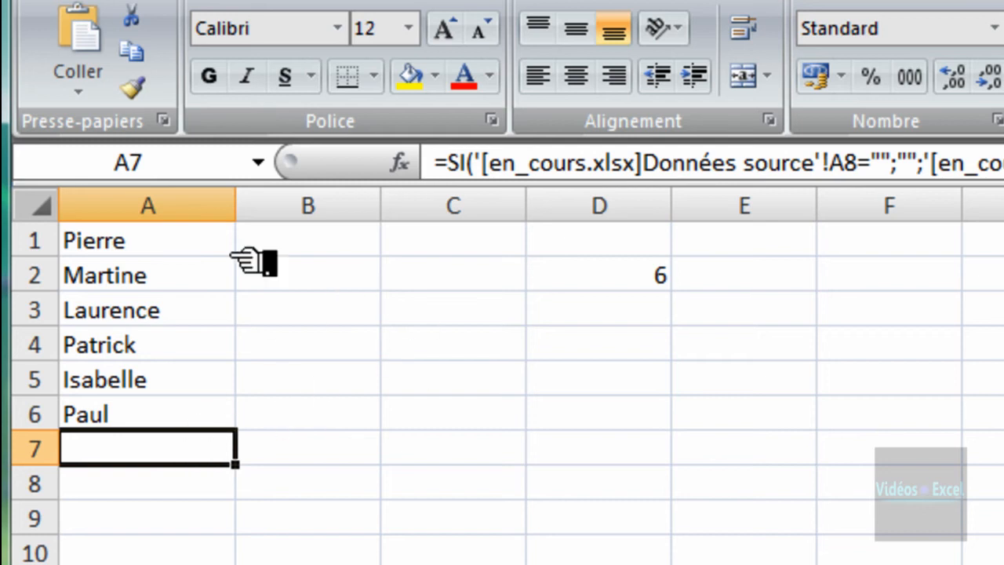
key("alt+Tab")
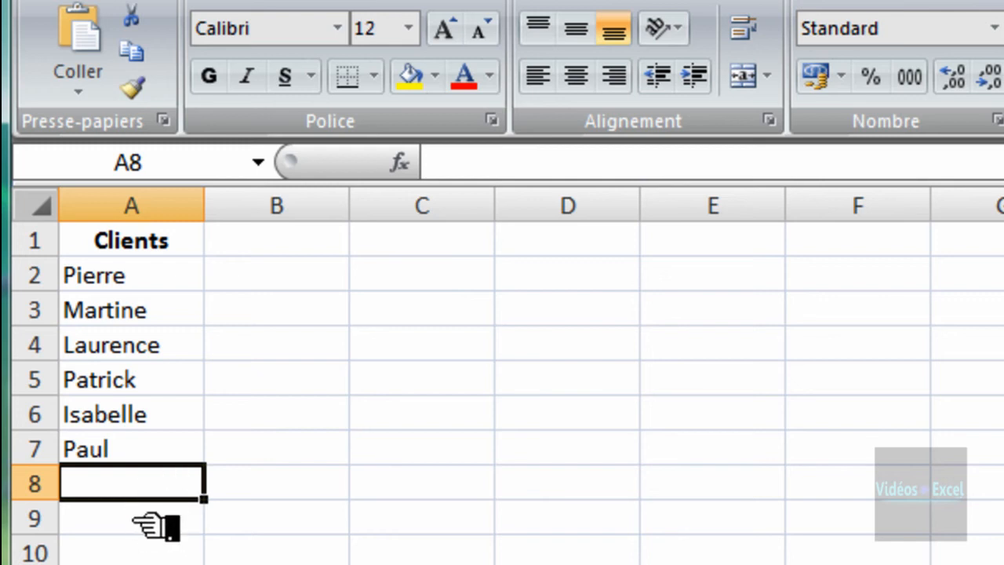
key("alt+Tab")
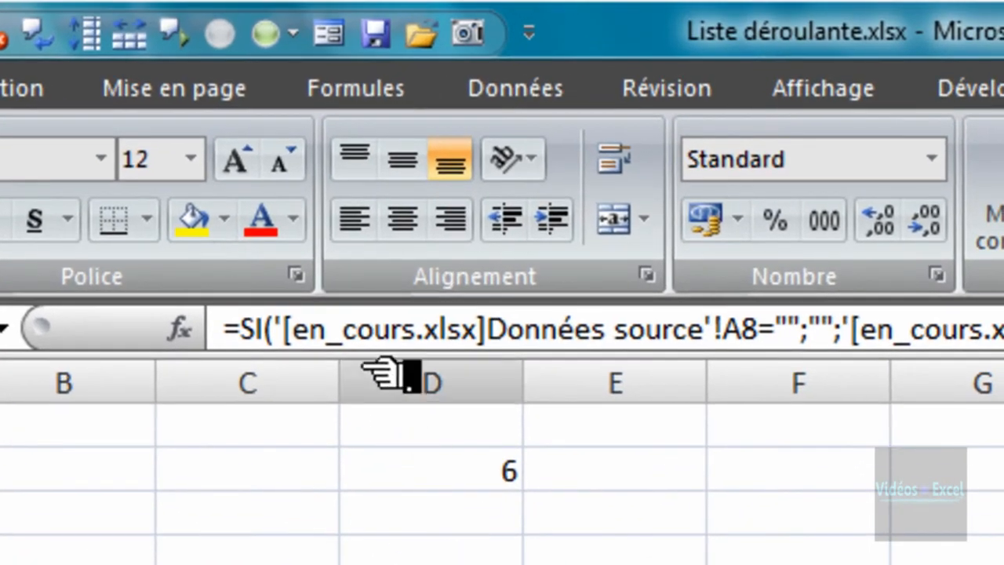
Step: Start defining a new workbook-level name called plage_dynamique
left_click(349, 90)
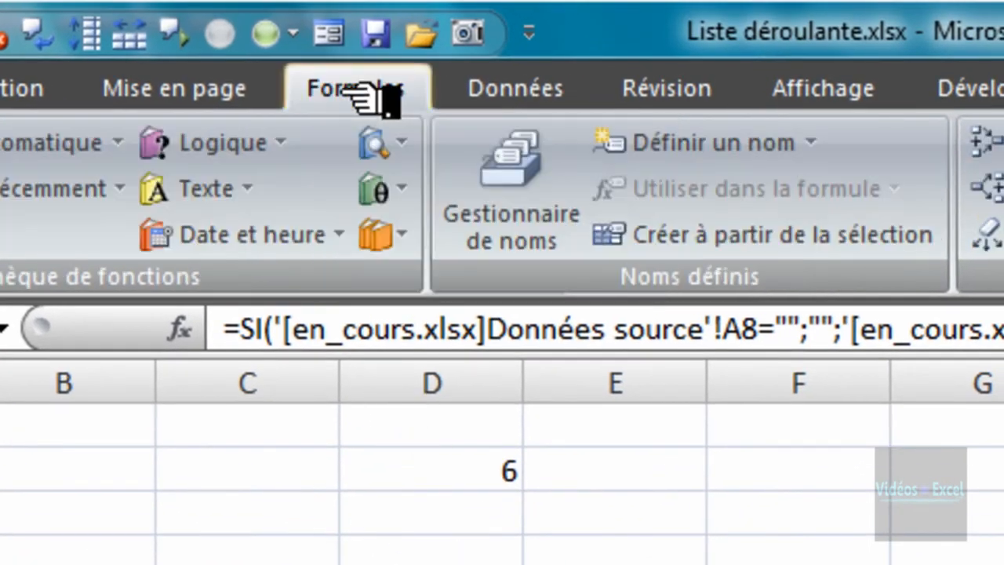
left_click(737, 145)
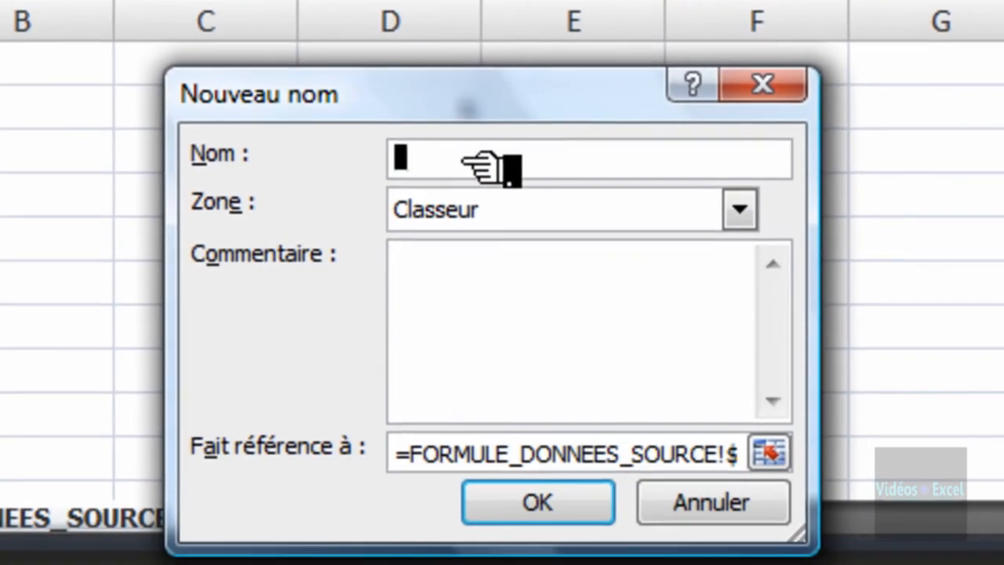
type("_")
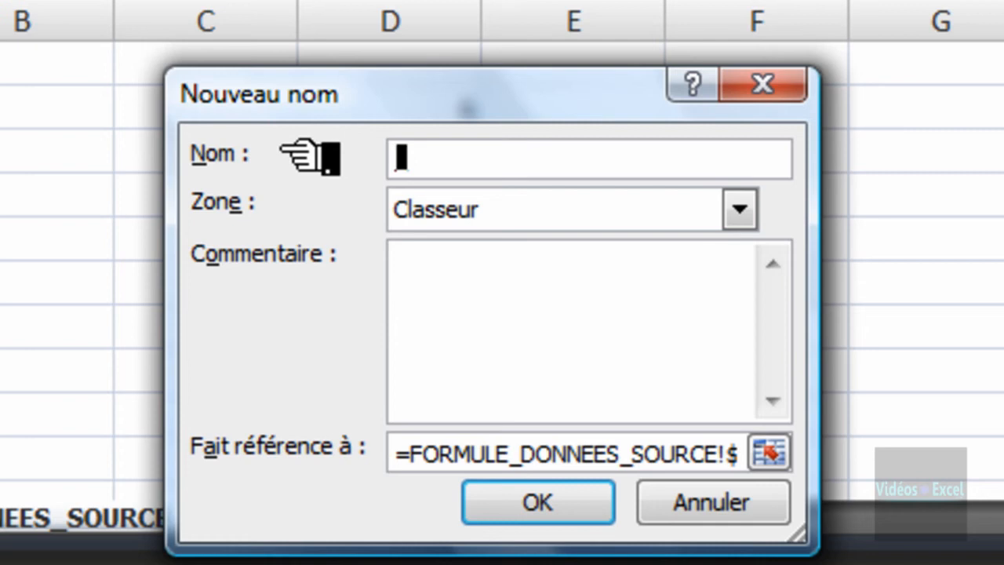
type("pla")
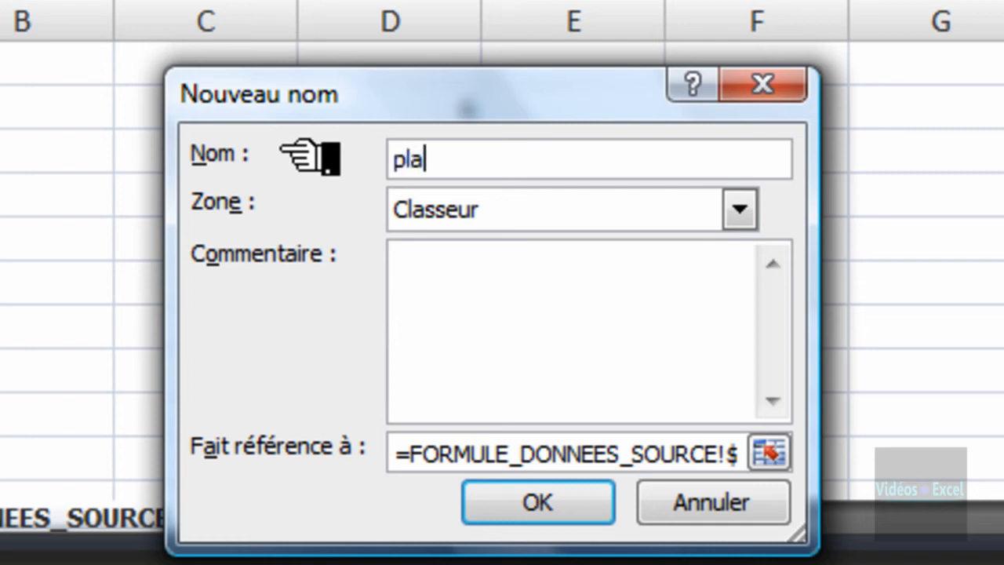
type("ge_dy")
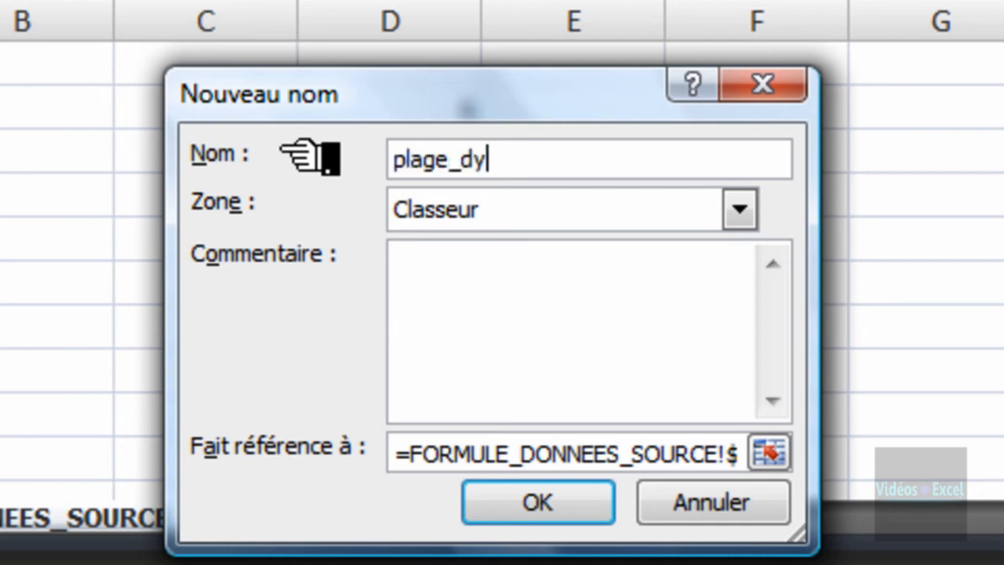
type("namique")
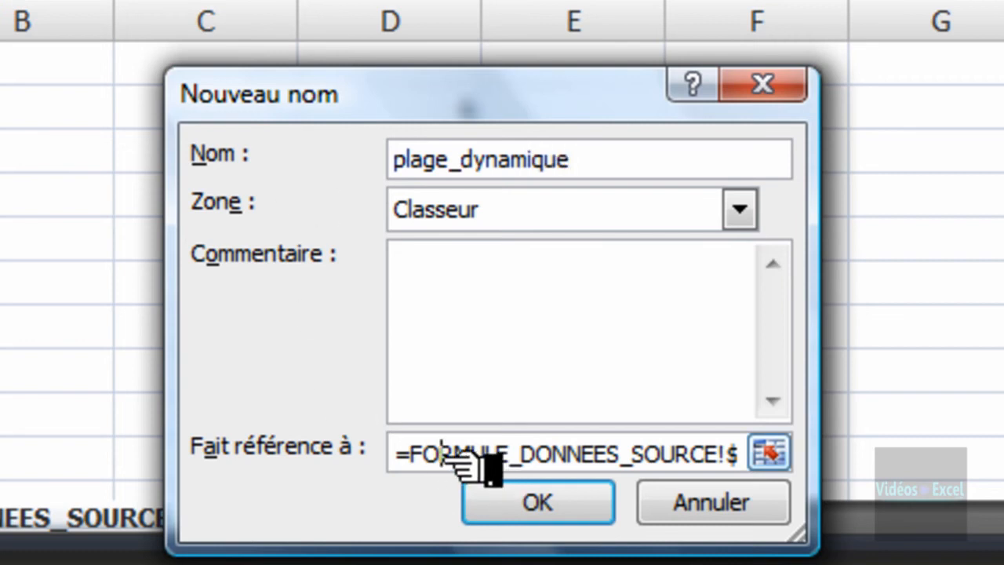
Step: Replace the name's reference with a decaler formula whose starting cell is $A$1 on the FORMULE_DONNEES_SOURCE sheet
left_click_drag(394, 455, 814, 459)
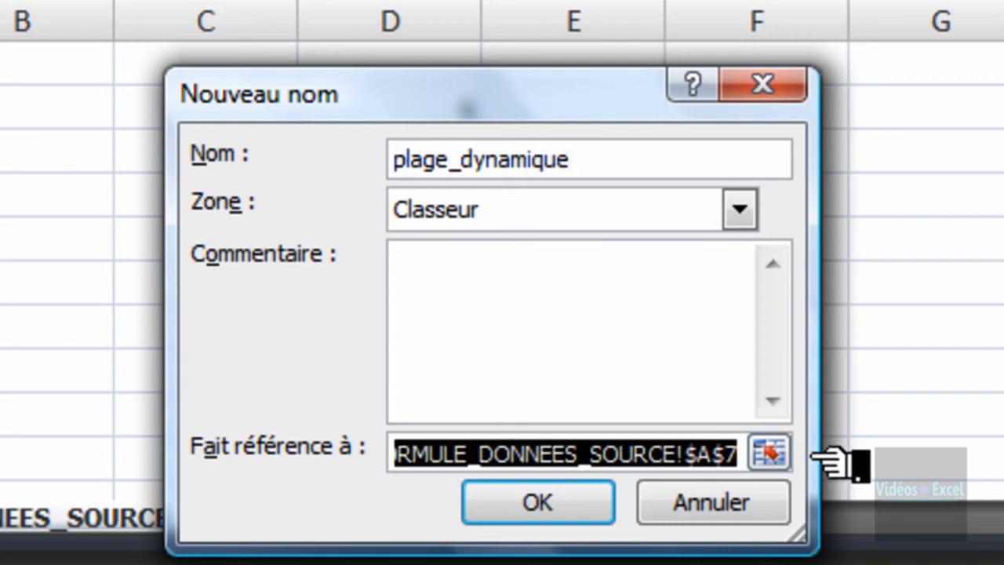
key("Delete")
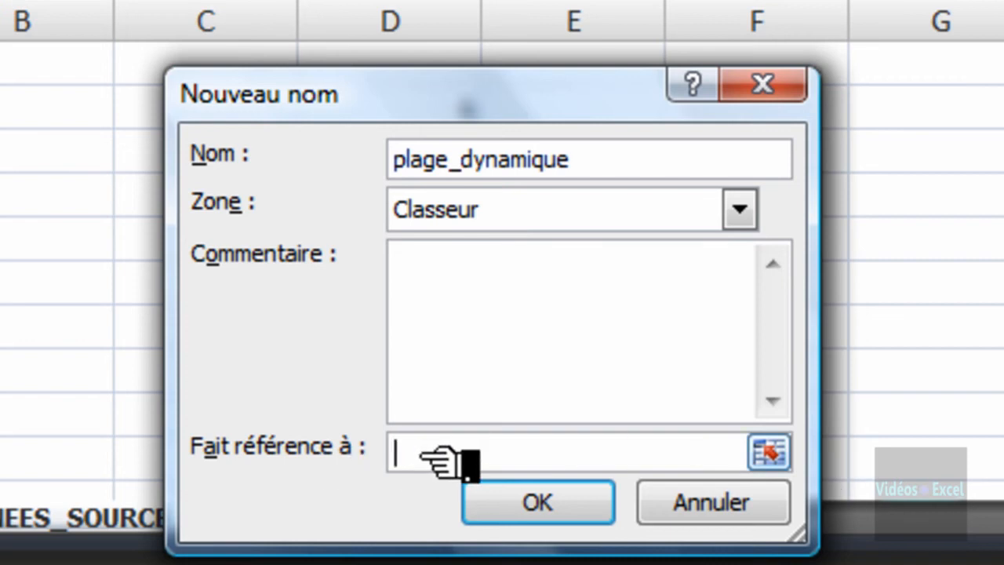
type("=decaler")
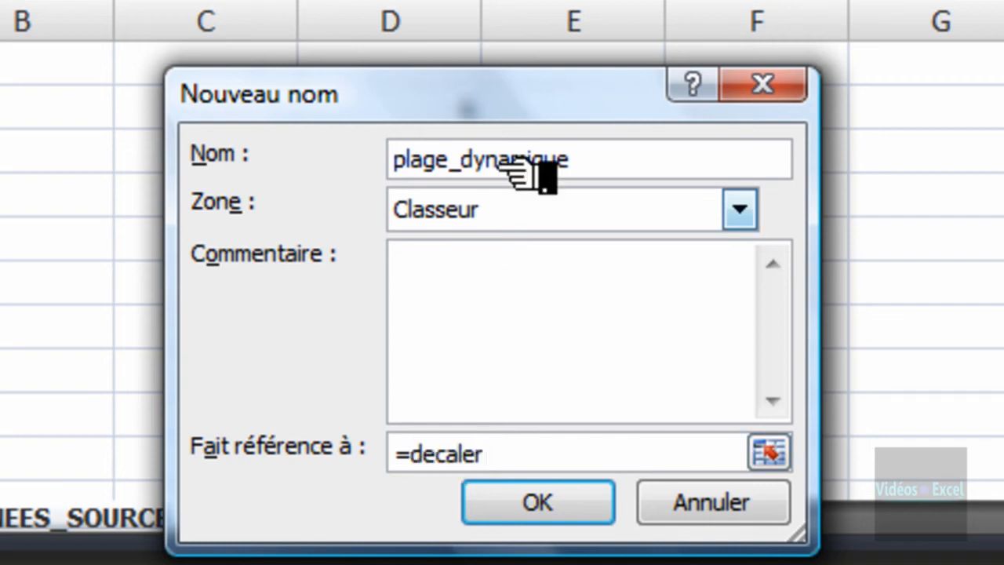
left_click_drag(535, 90, 524, 14)
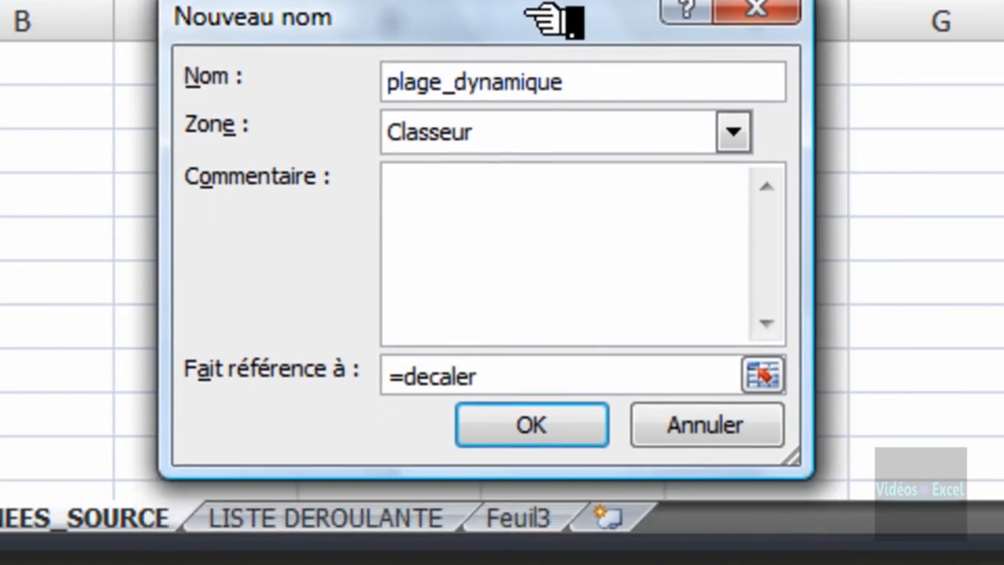
type("(")
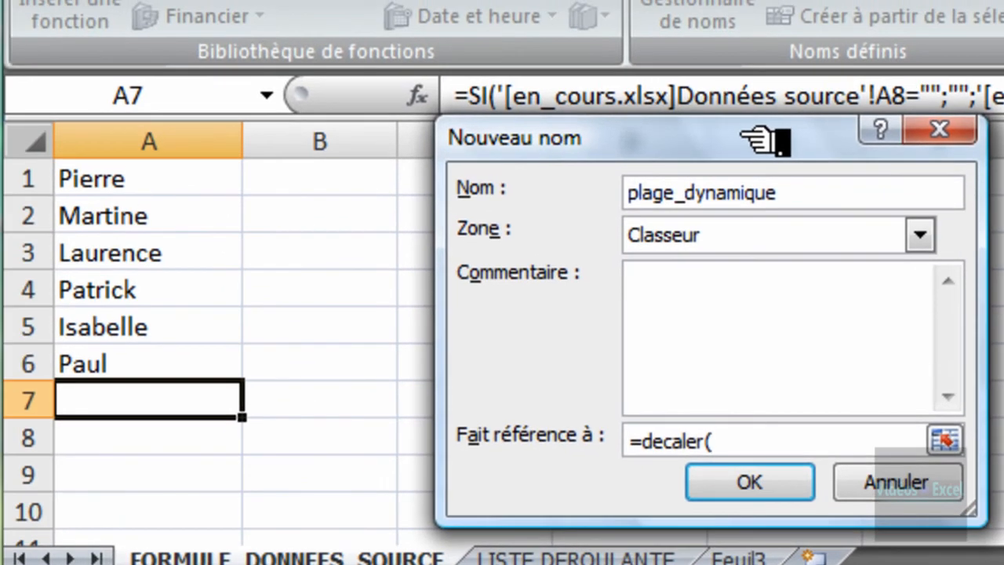
left_click(184, 183)
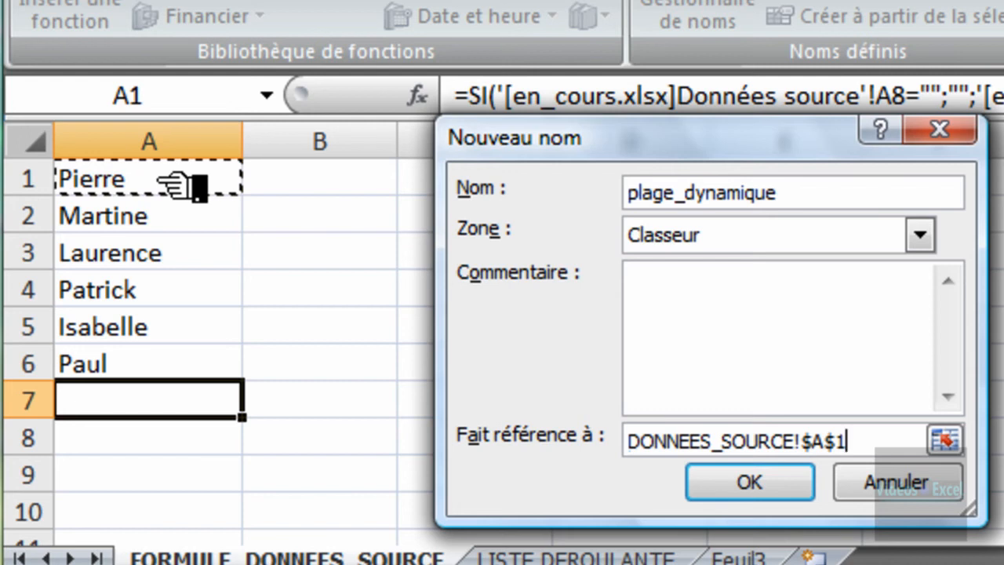
Step: Give the decaler formula row and column offsets of 0;0, move the dialog clear of column D, and accept the name
type(";")
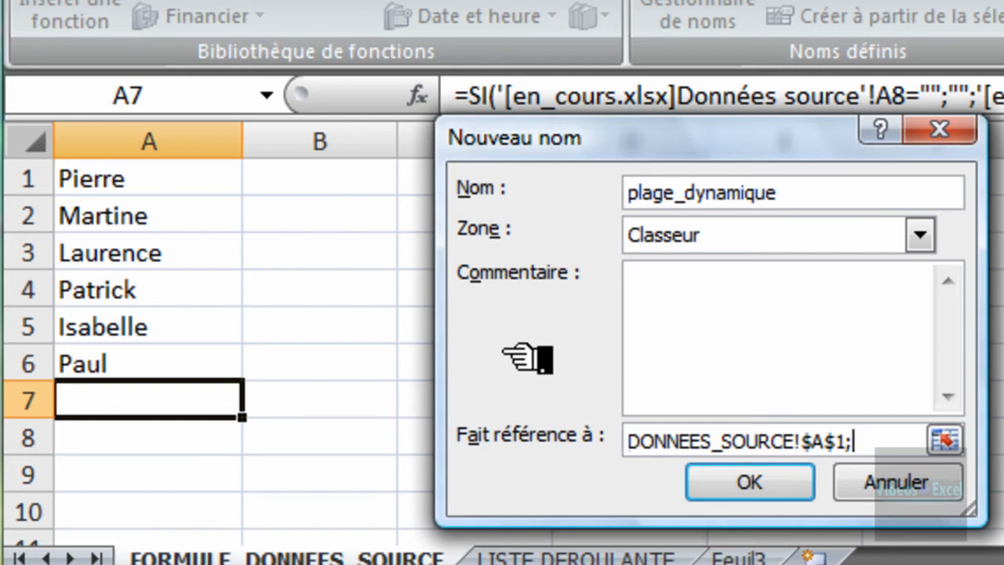
type("0;0")
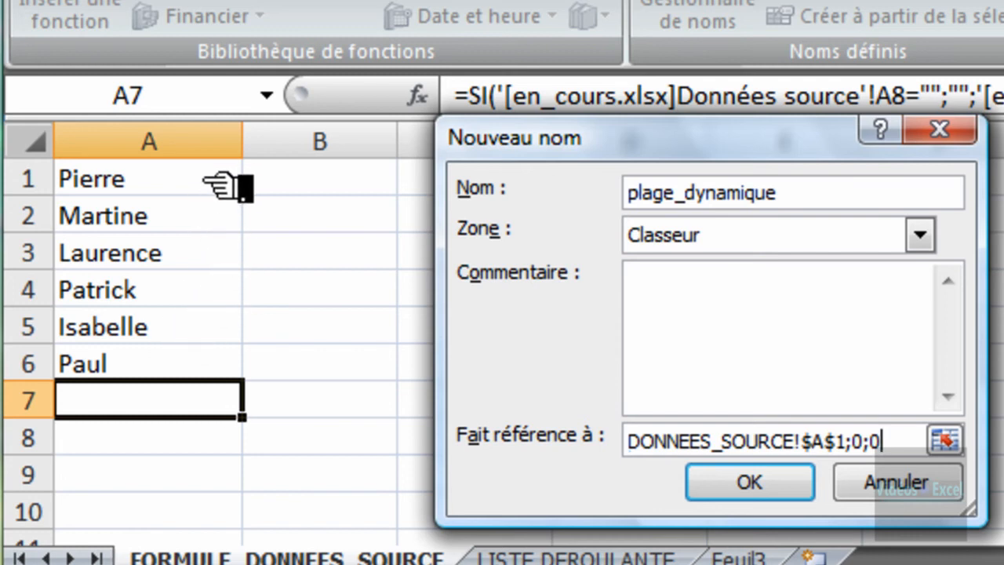
type(";")
left_click_drag(667, 154, 968, 186)
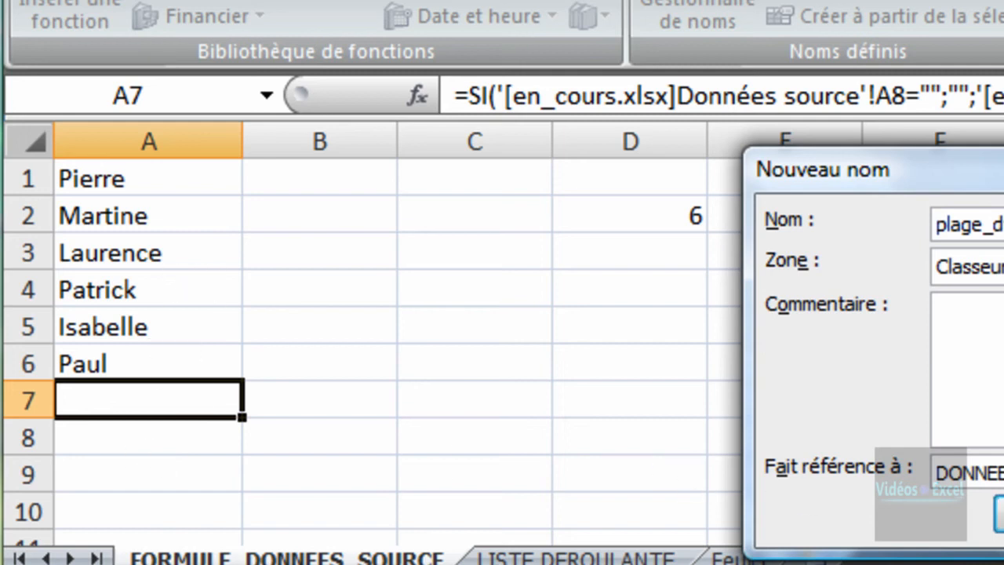
left_click(1000, 514)
left_click(1003, 512)
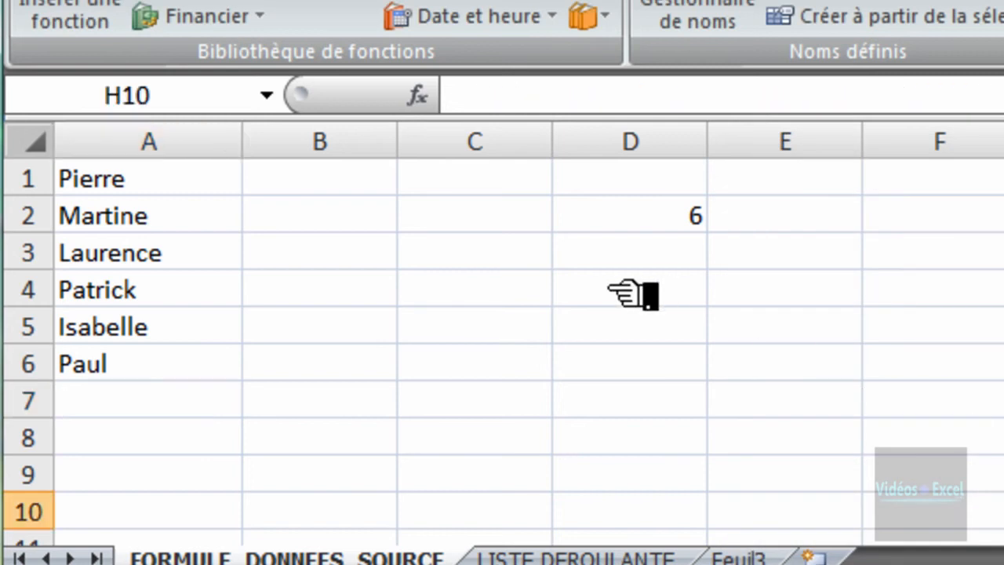
Step: Start a new workbook-level defined name from cell D2 and call it plage_dynamique
left_click(679, 222)
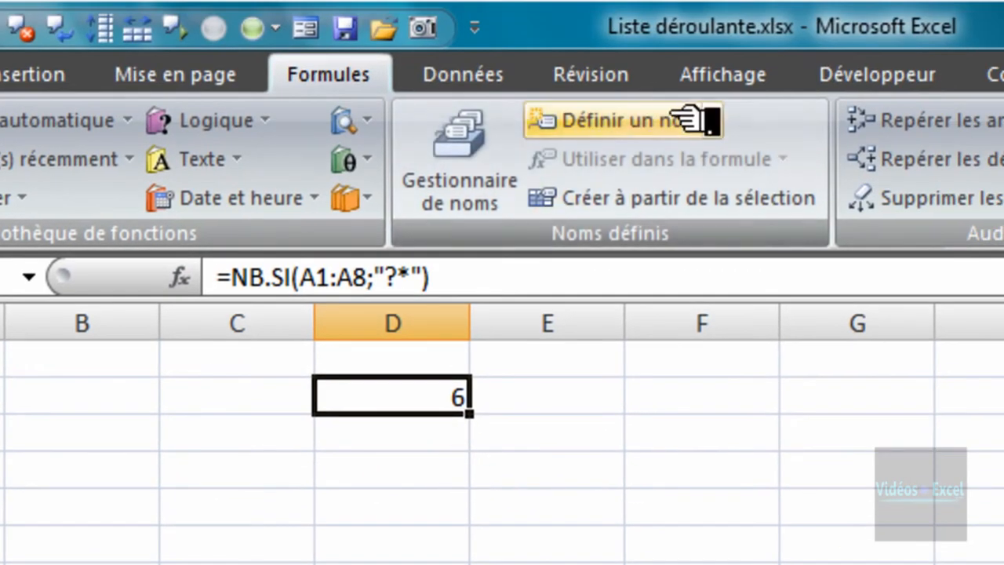
left_click(682, 120)
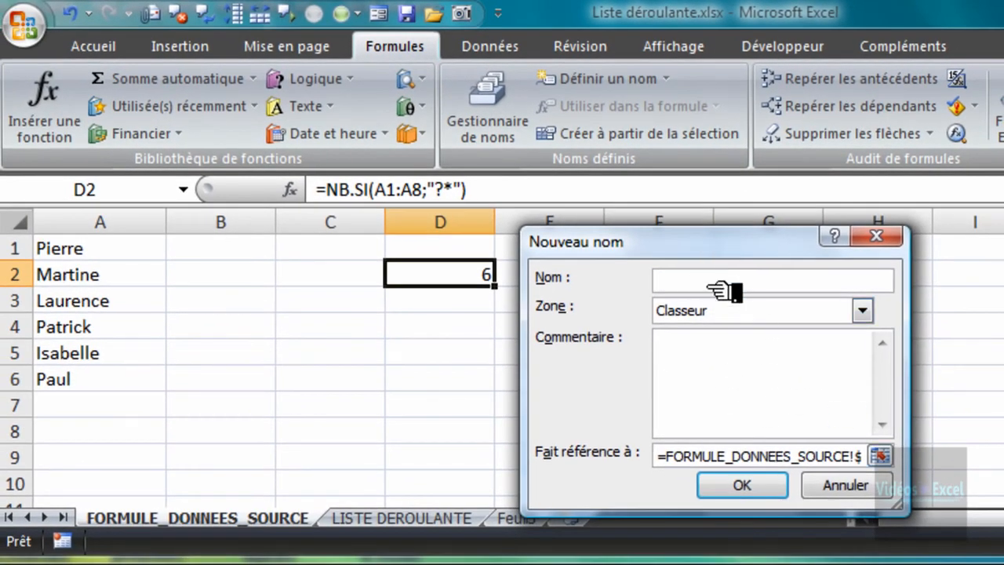
type("plage_dynamique")
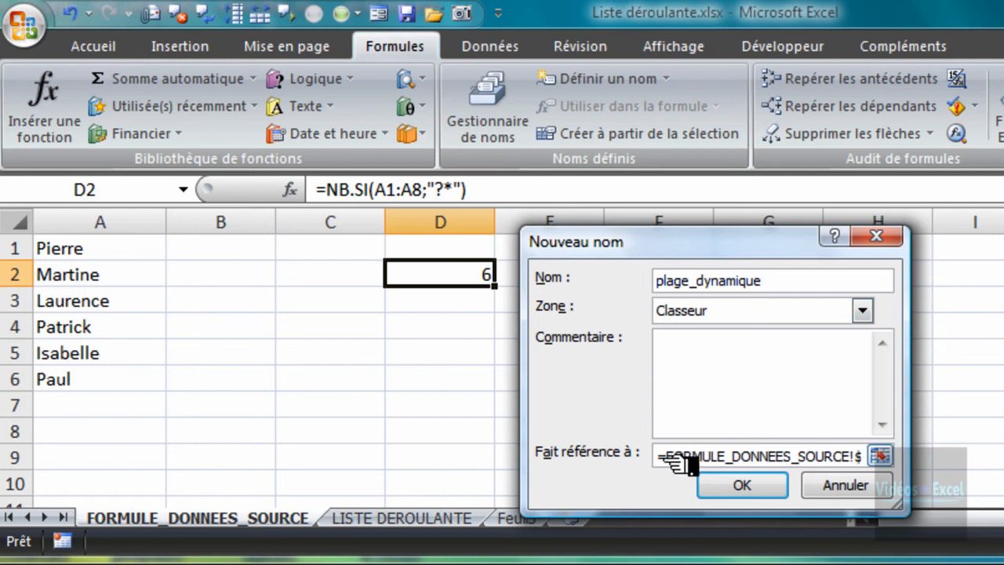
Step: Replace the new name's default reference with the opening of a decaler formula starting at $A$1 on FORMULE_DONNEES_SOURCE
left_click_drag(686, 457, 933, 457)
key("Delete")
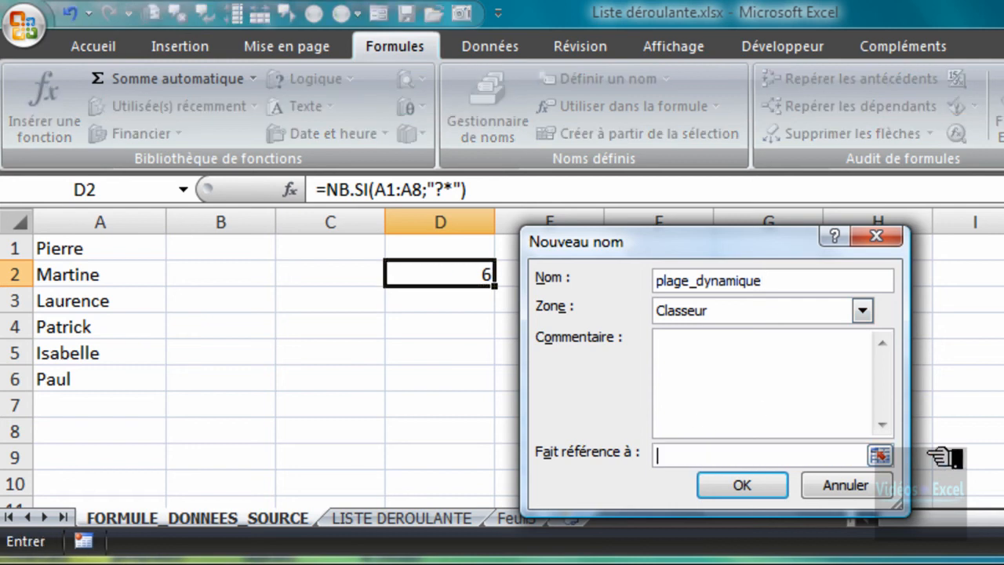
type("=decaler(")
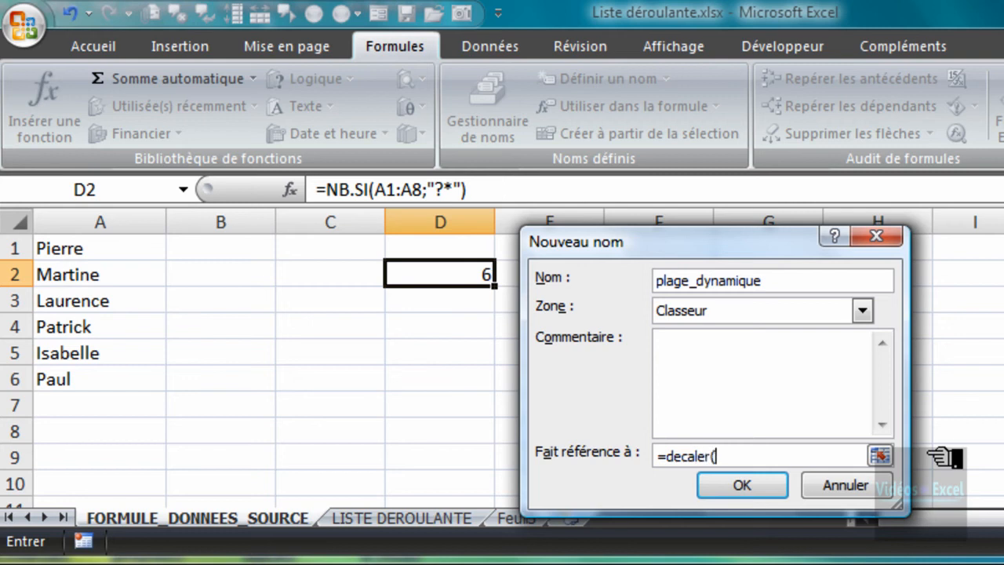
left_click(77, 251)
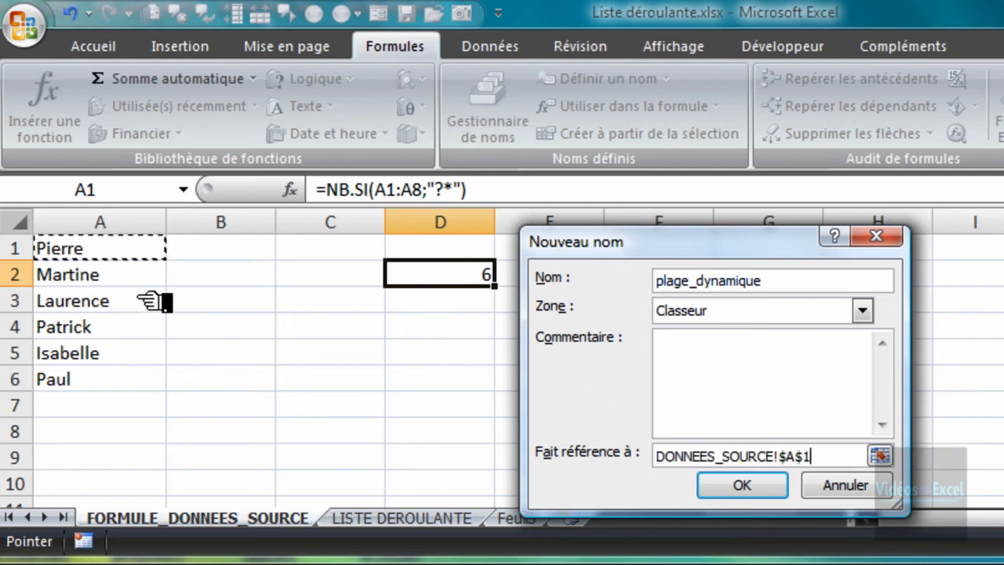
Step: Complete the decaler formula with offsets 0;0, height from $D$2 and width 1, and accept the name
type(";")
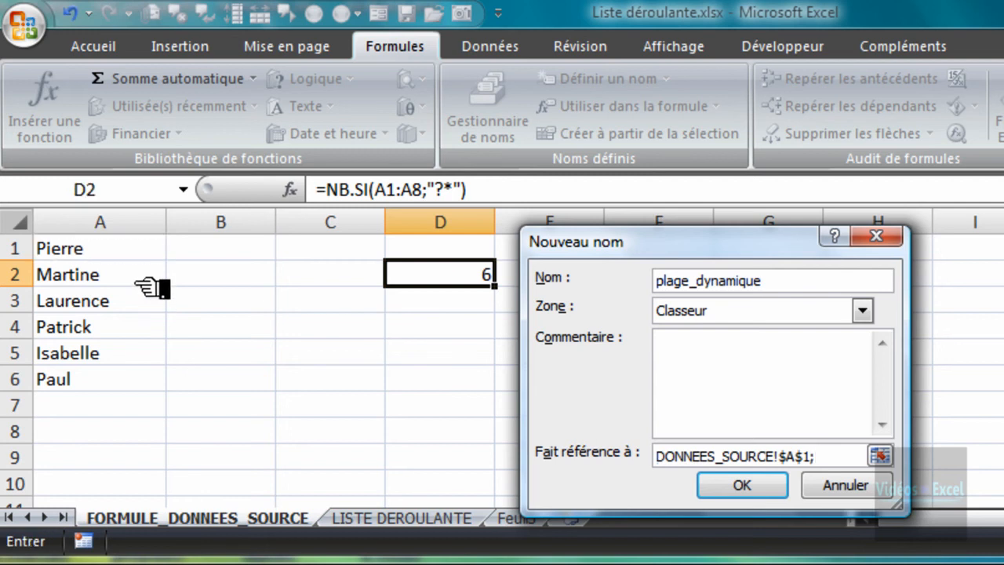
type("0")
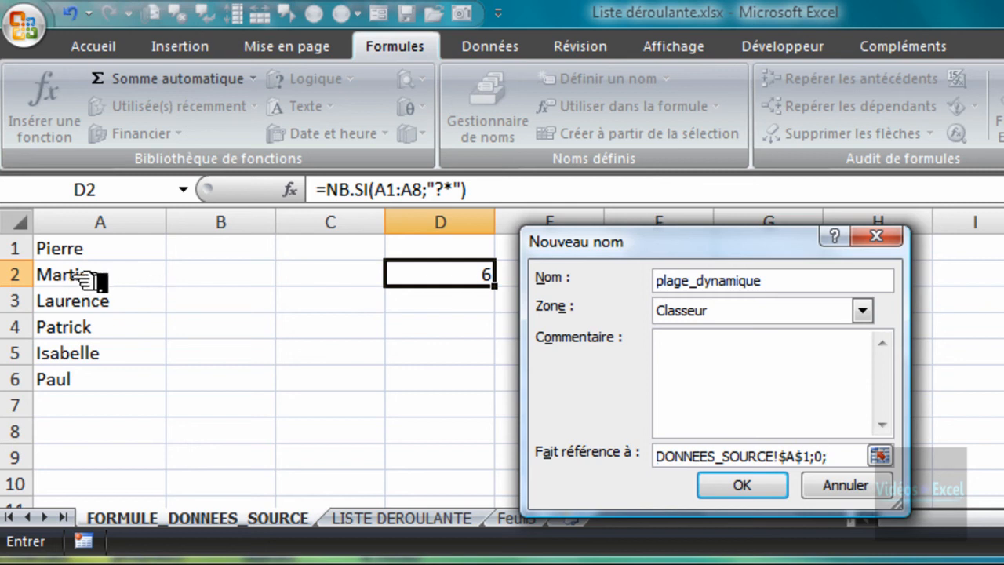
type(";0")
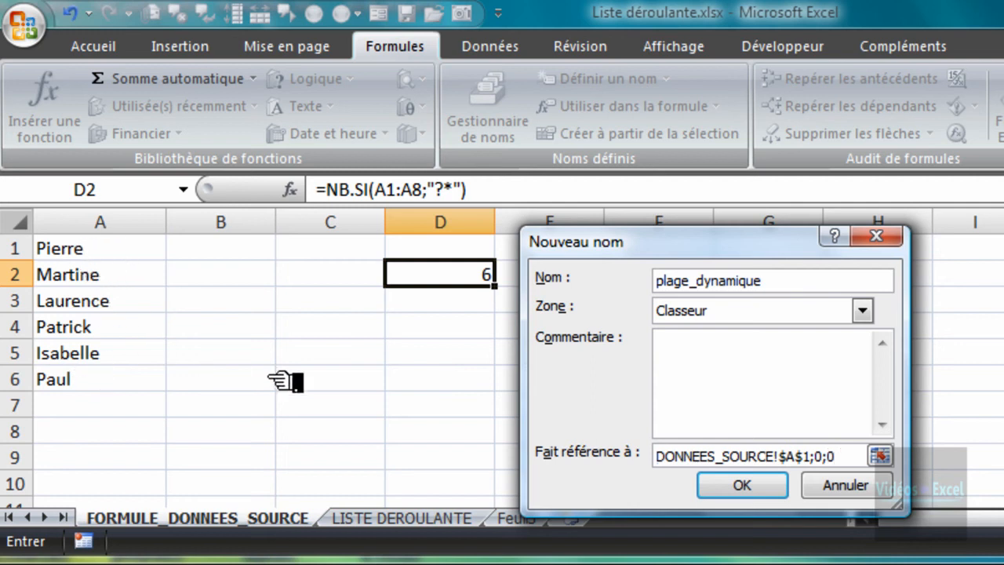
type(";")
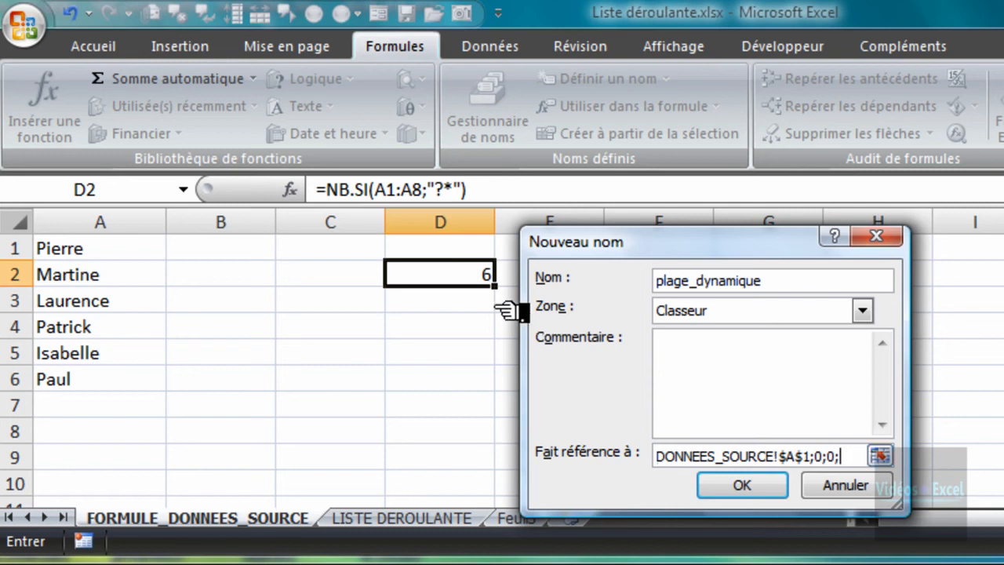
left_click(471, 276)
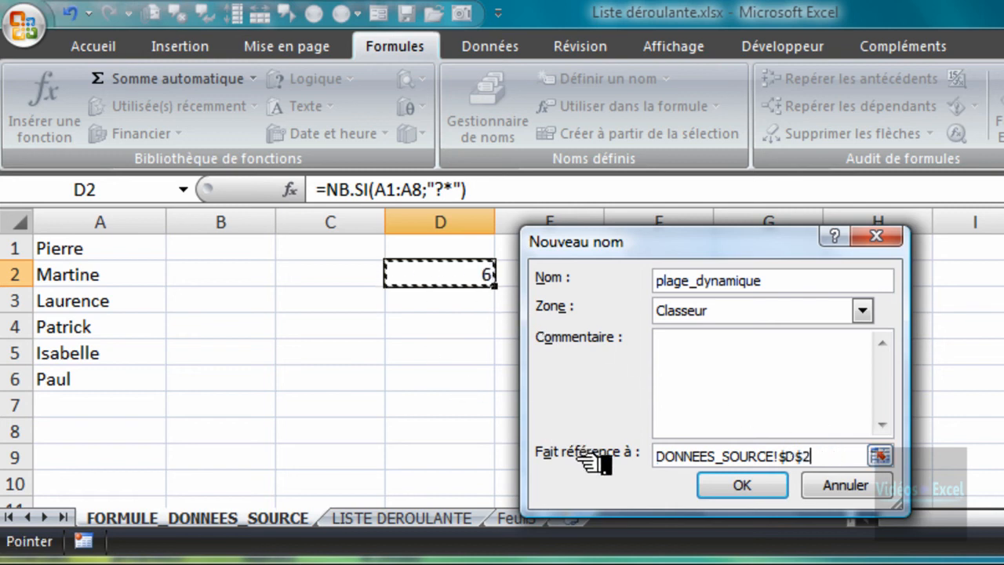
type(";1)")
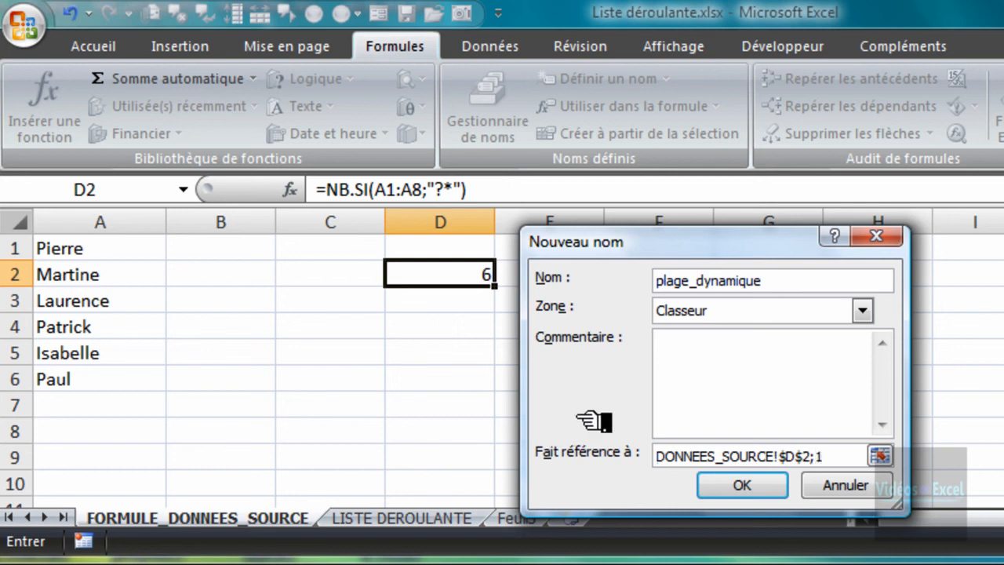
left_click(757, 482)
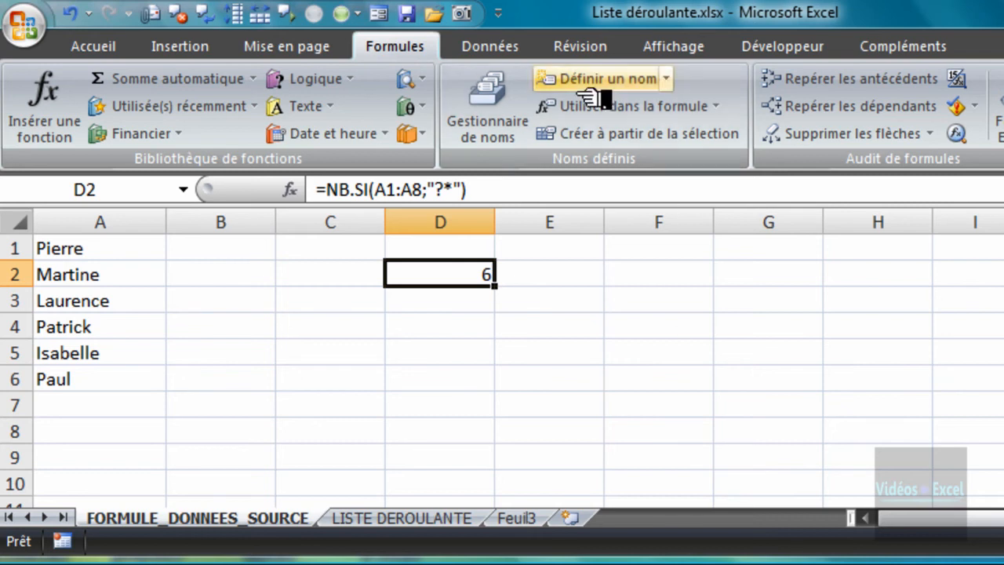
Step: Check in the name manager which cells on FORMULE_DONNEES_SOURCE the plage_dynamique reference covers, and close the manager
left_click(487, 108)
left_click(514, 221)
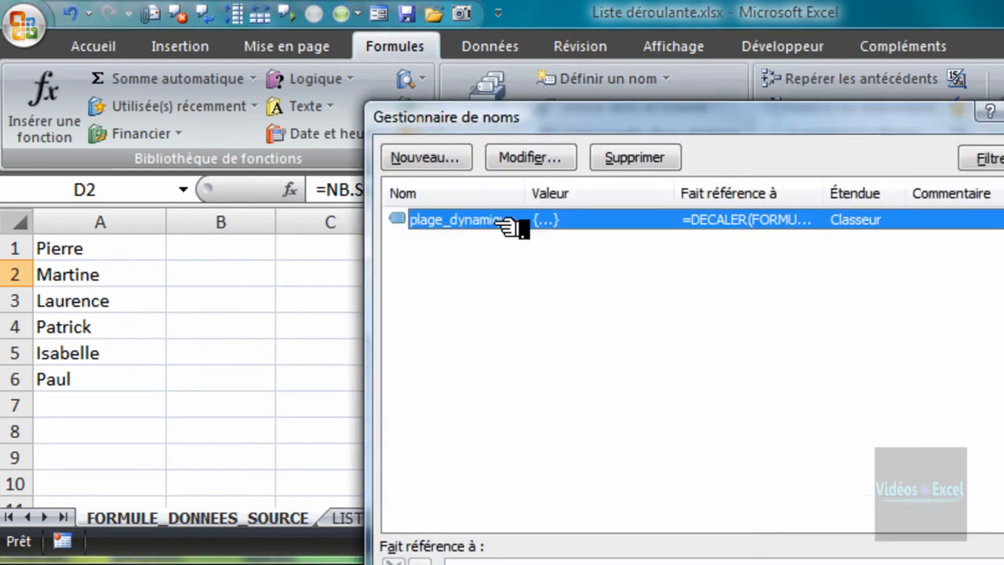
left_click(1003, 562)
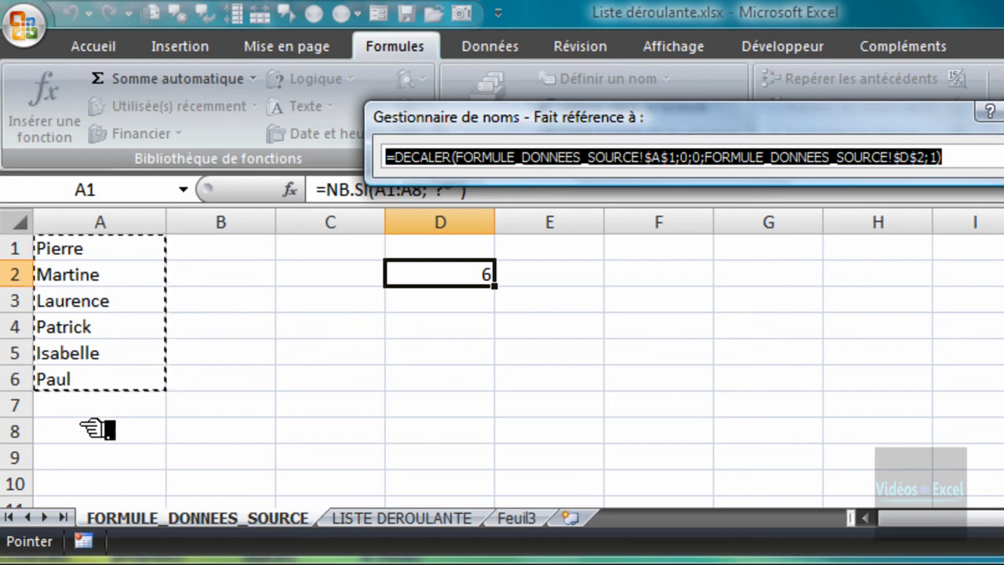
left_click(1003, 157)
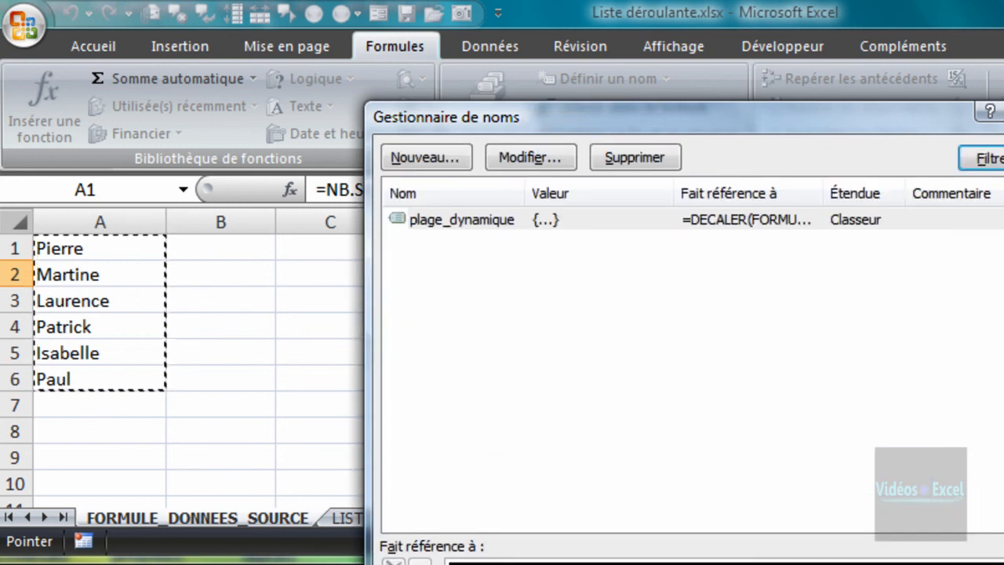
left_click_drag(819, 122, 808, 38)
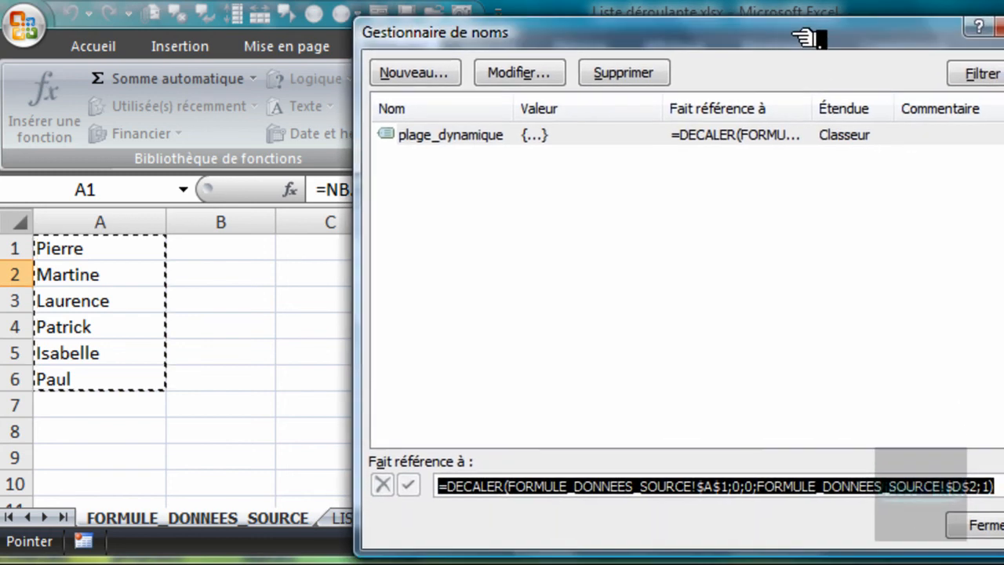
left_click(990, 526)
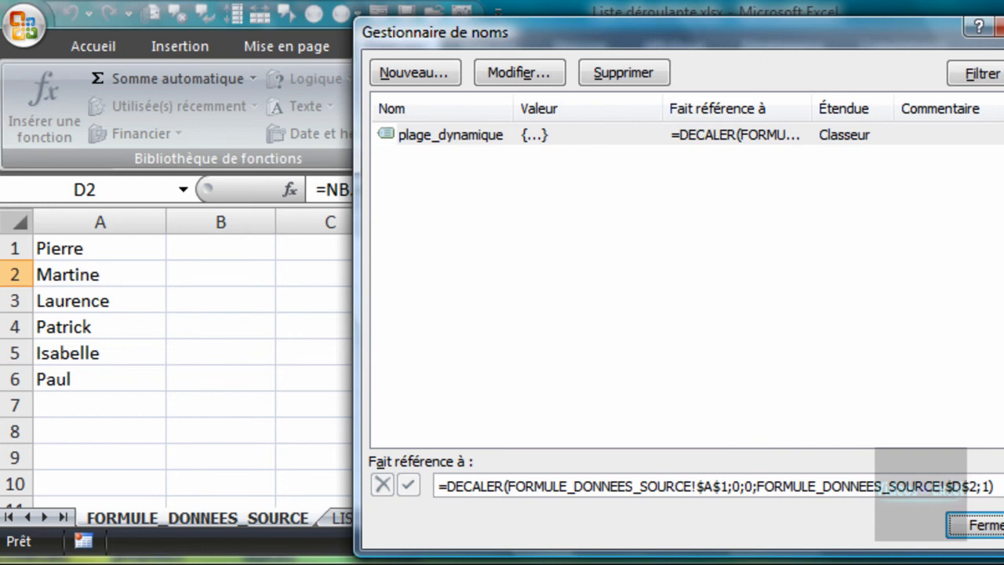
left_click(1003, 486)
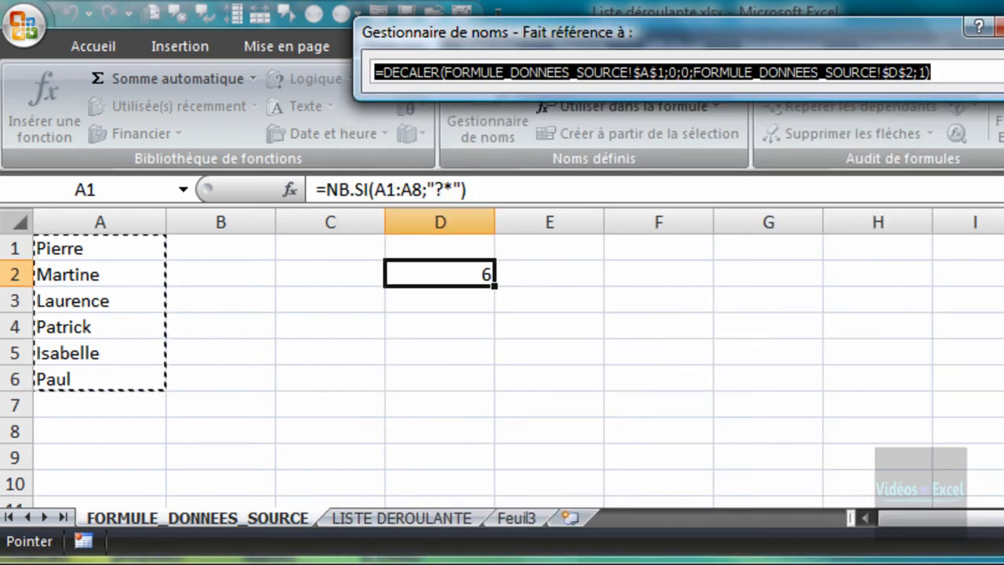
left_click(998, 73)
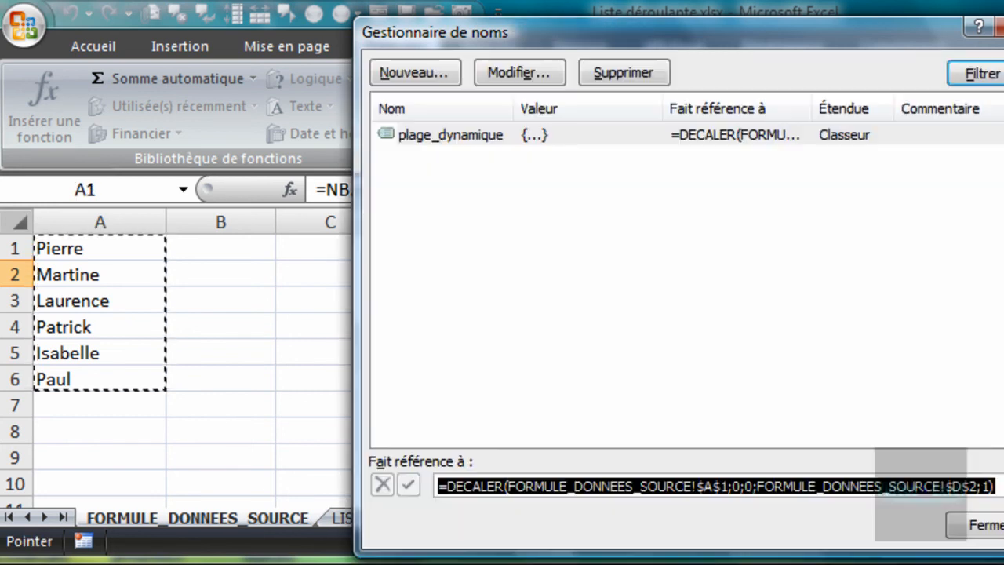
left_click(988, 526)
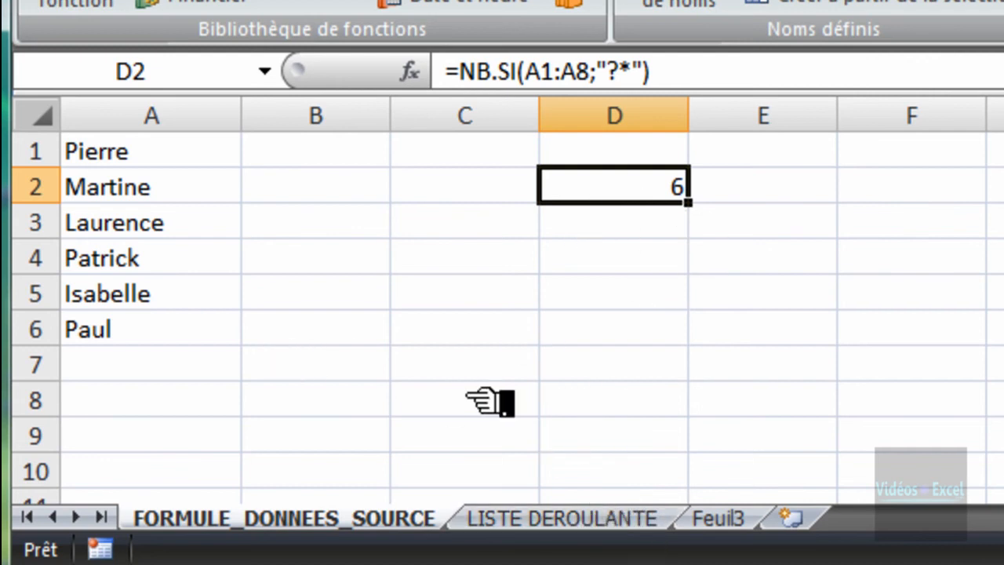
Step: In en_cours.xlsx, add an "e" to the end of the client name in A7 and enter a new client's first name in A8
key("ctrl+Tab")
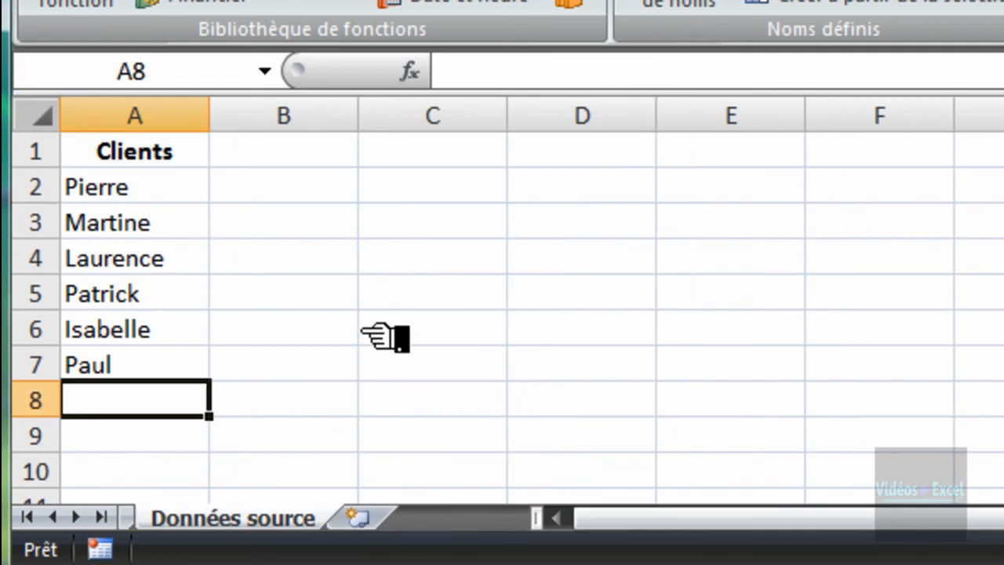
key("Up")
key("F2")
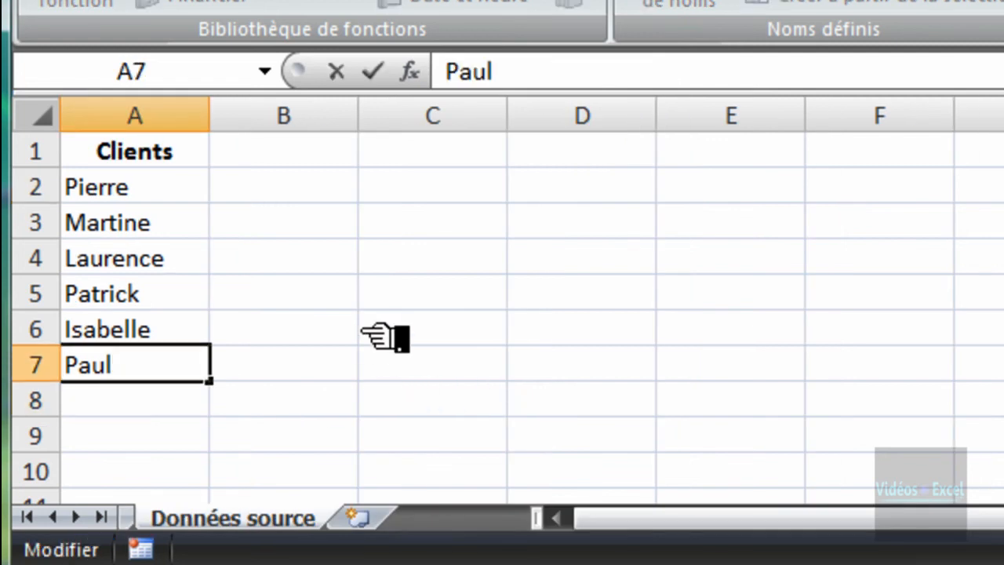
type("e")
key("Return")
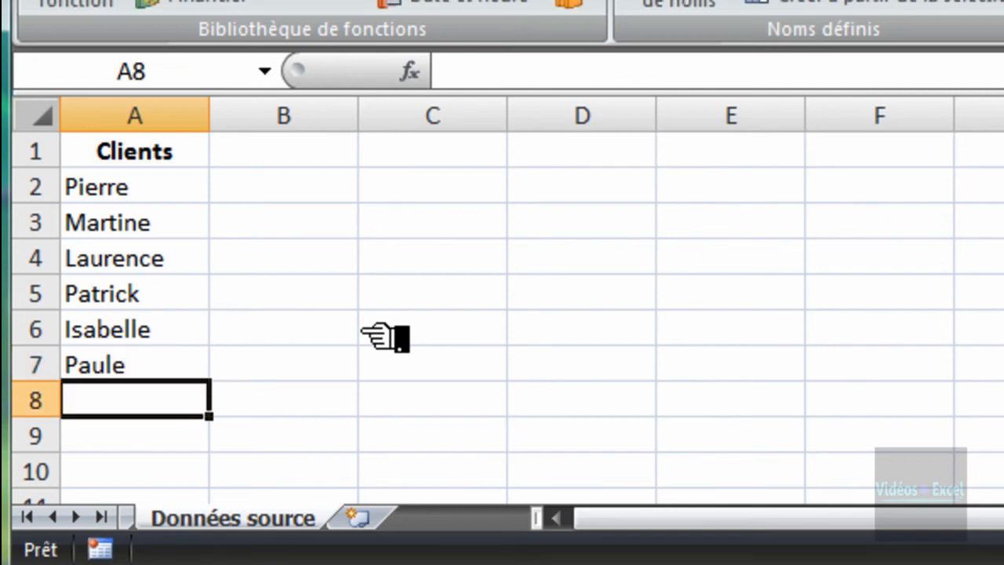
type("Alain")
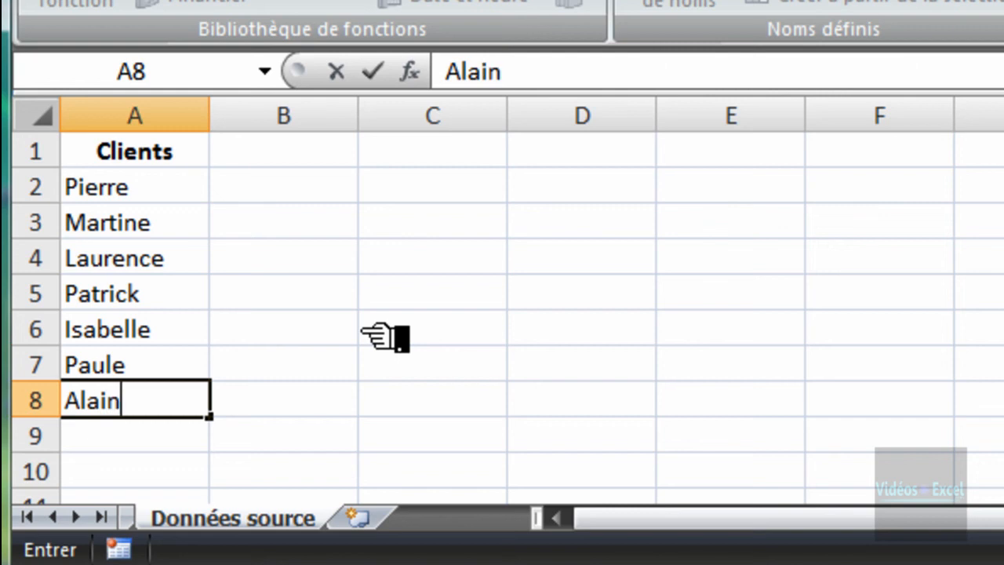
key("Return")
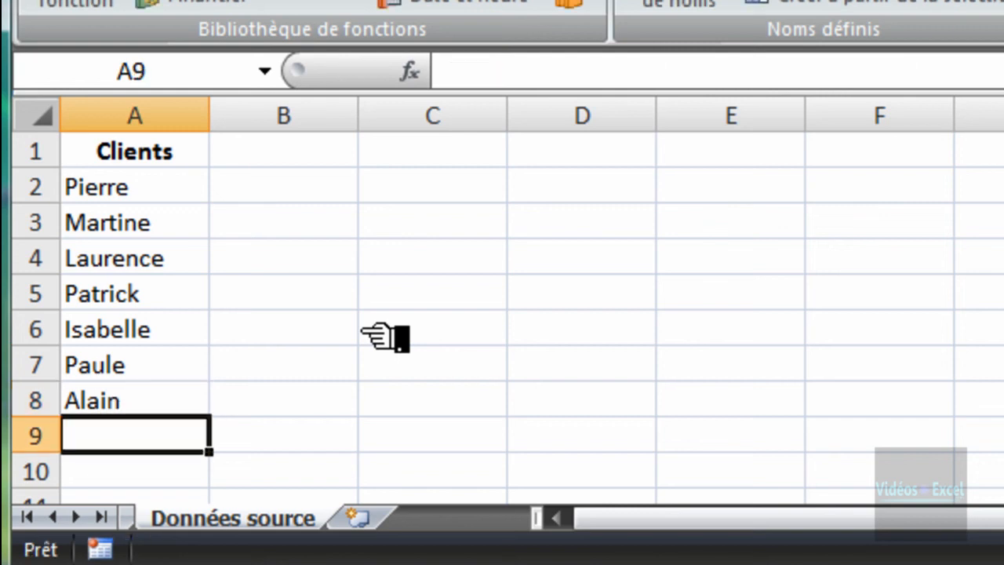
Step: Return to Liste déroulante.xlsx and check linked cells A6 and A7 and the count in D2
key("alt+Tab")
left_click(187, 335)
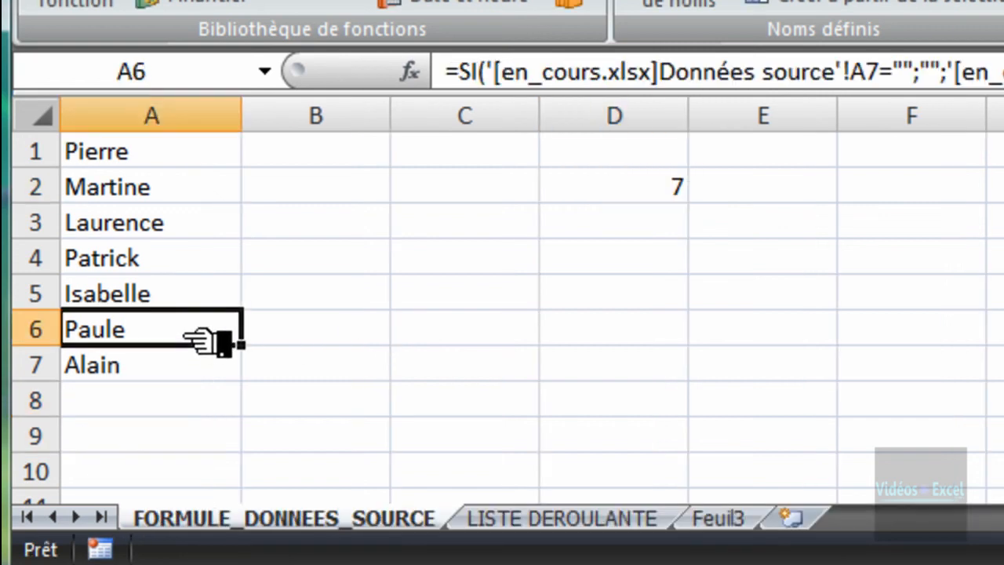
left_click(189, 375)
left_click(603, 194)
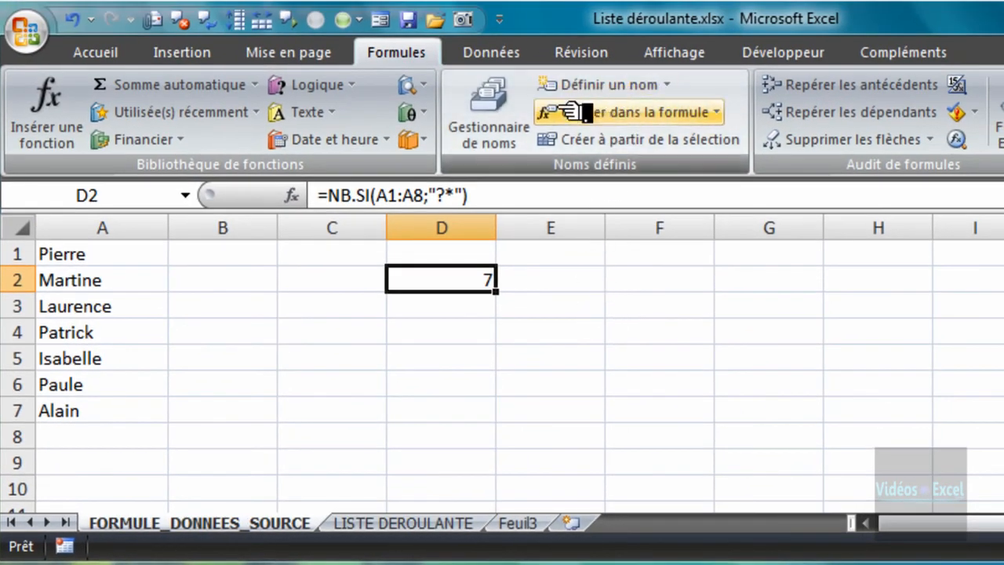
Step: Recheck the range covered by plage_dynamique in the name manager against the extended client list, and close the manager
left_click(515, 131)
left_click(470, 142)
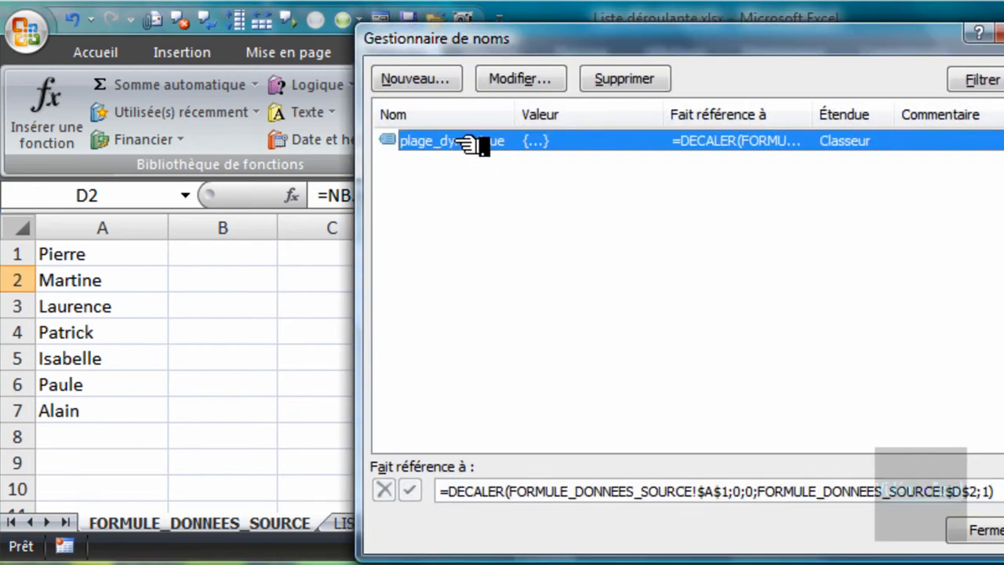
left_click_drag(831, 39, 657, 24)
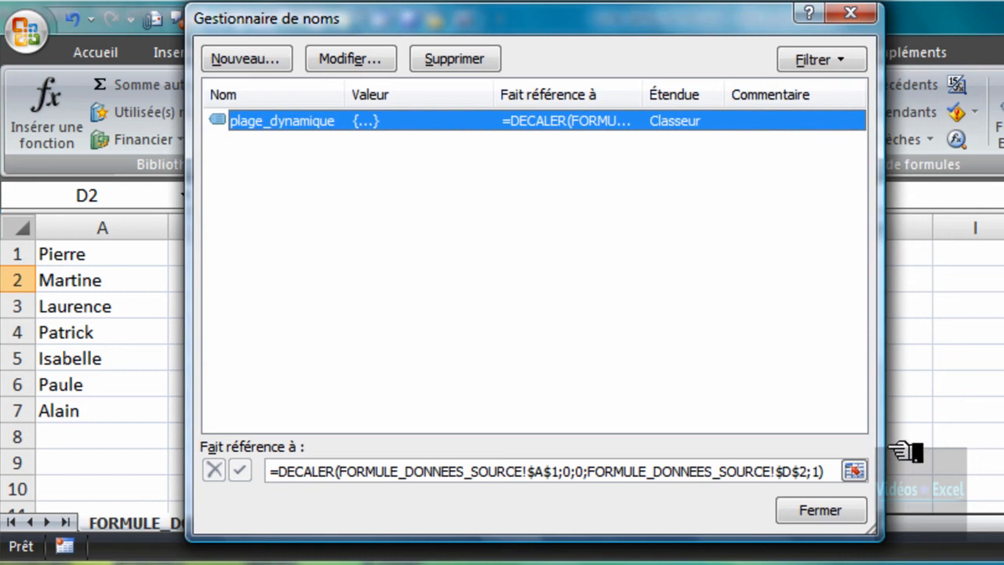
left_click(855, 471)
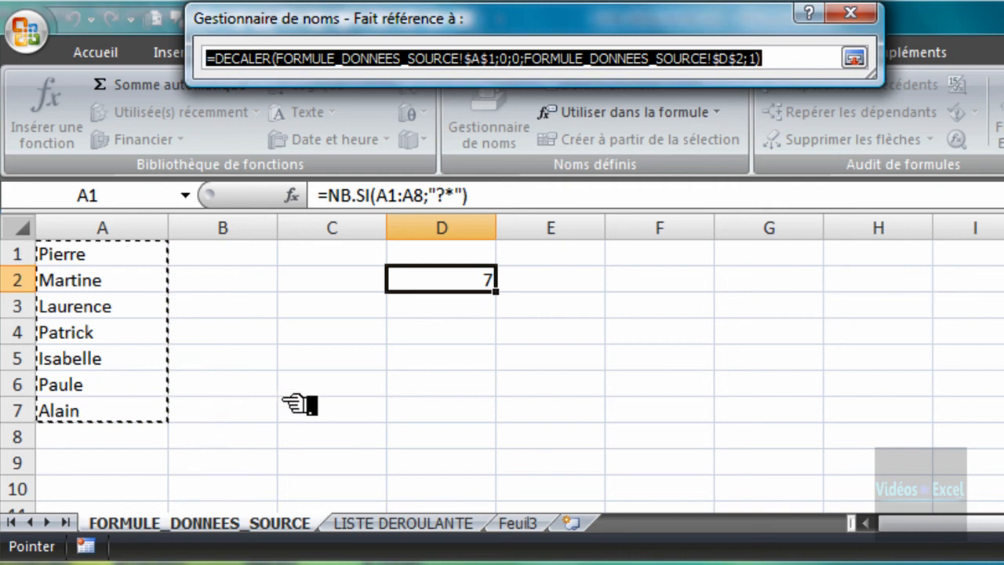
left_click(859, 59)
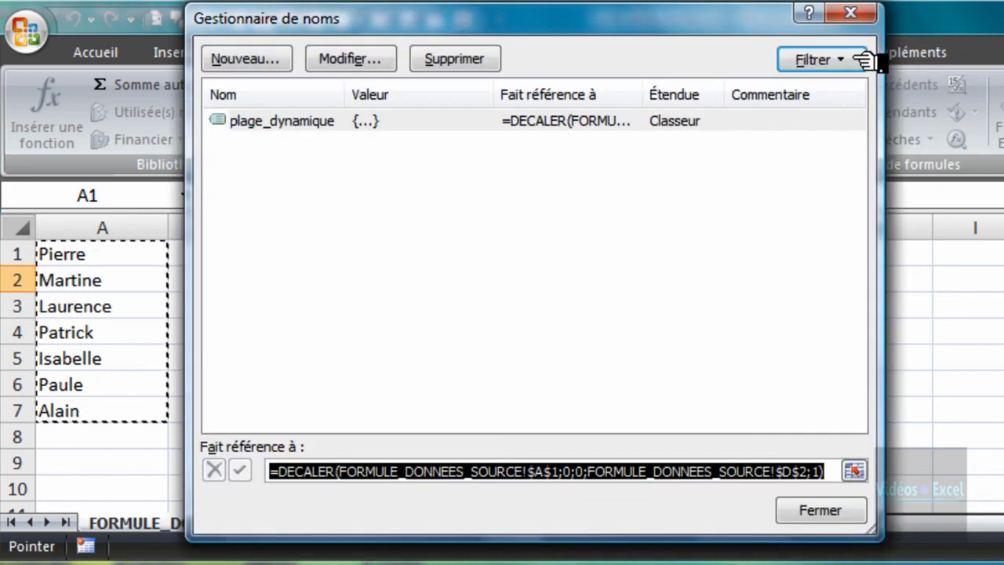
left_click(821, 512)
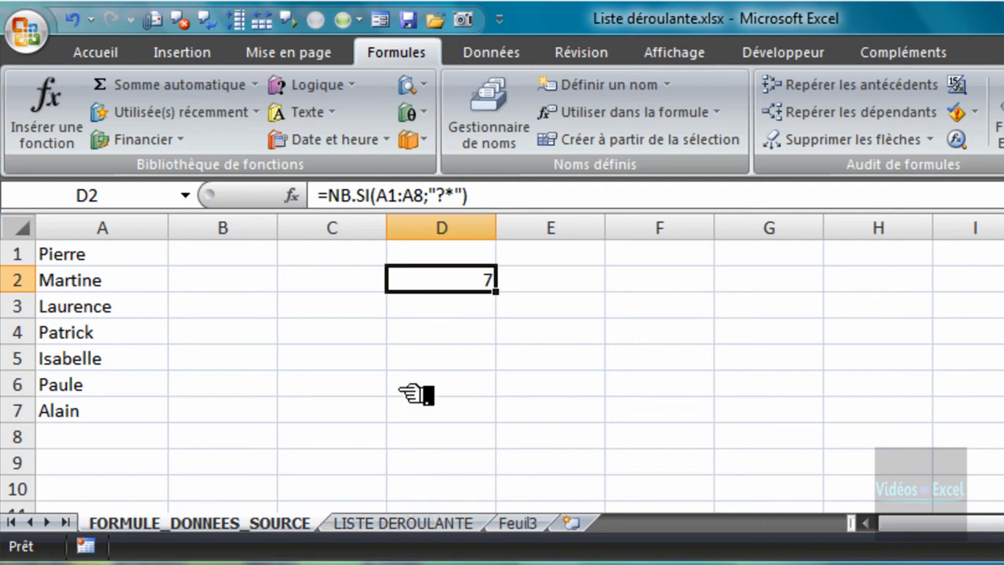
Step: Save Liste déroulante.xlsx and switch to the LISTE DEROULANTE sheet
left_click(409, 22)
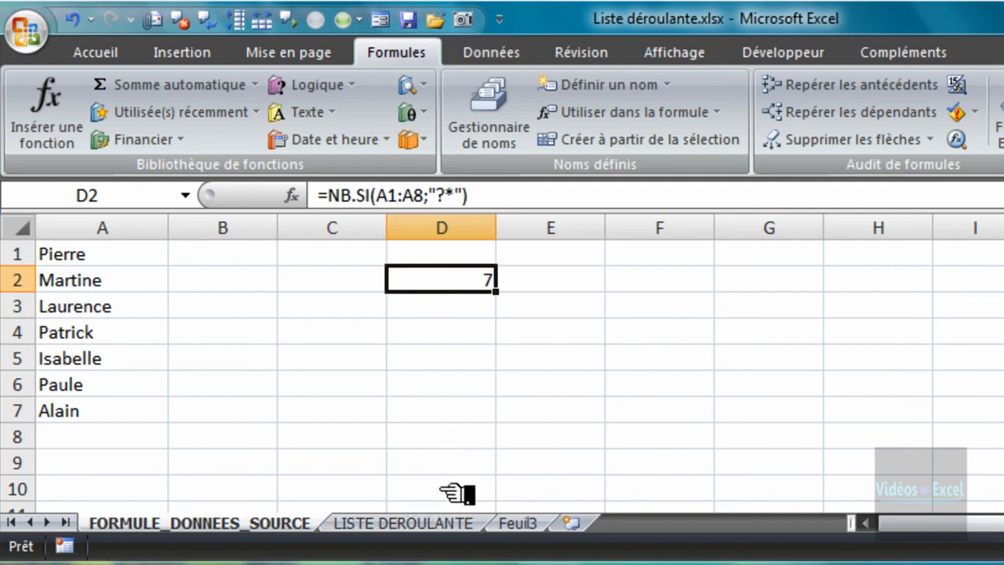
left_click(403, 524)
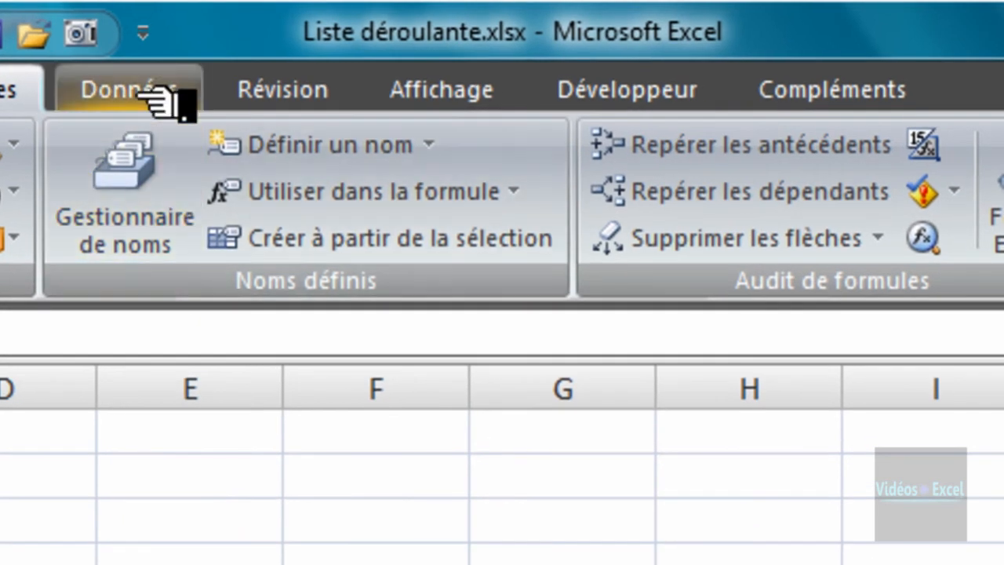
Step: Add a list-type data validation to cell A1 with =plage_dynamique as its source and an in-cell drop-down
left_click(125, 90)
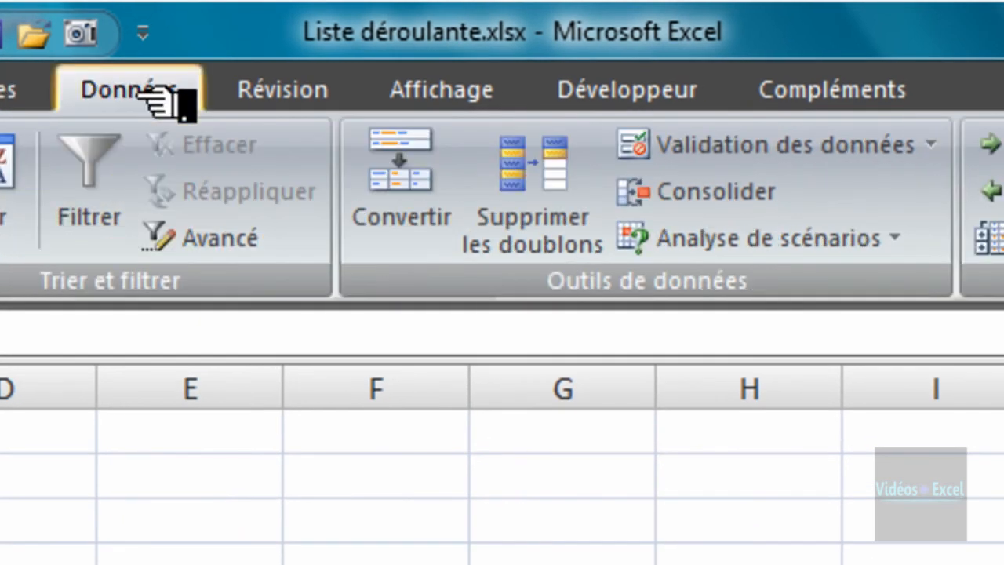
left_click(808, 148)
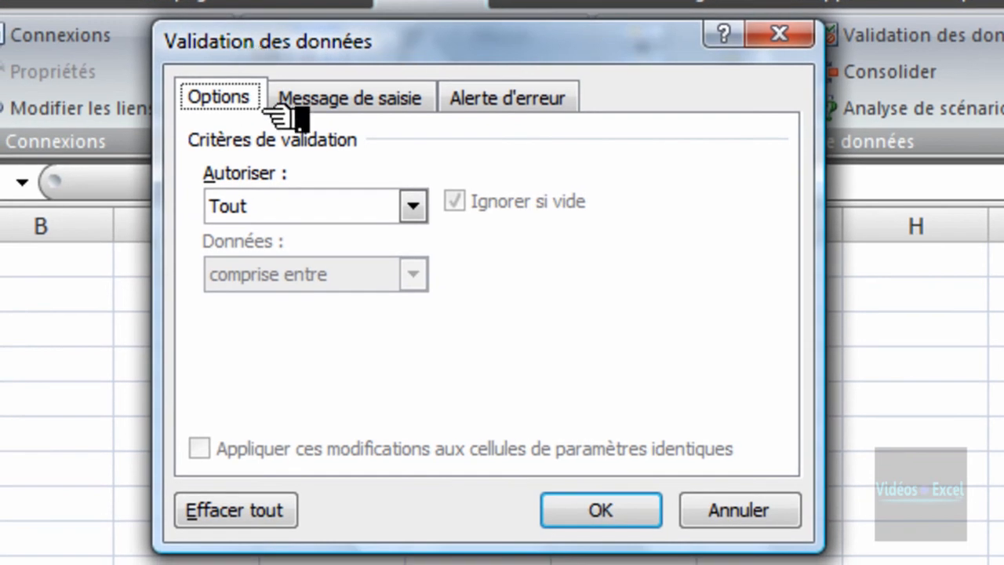
left_click(413, 206)
left_click(378, 303)
left_click(281, 342)
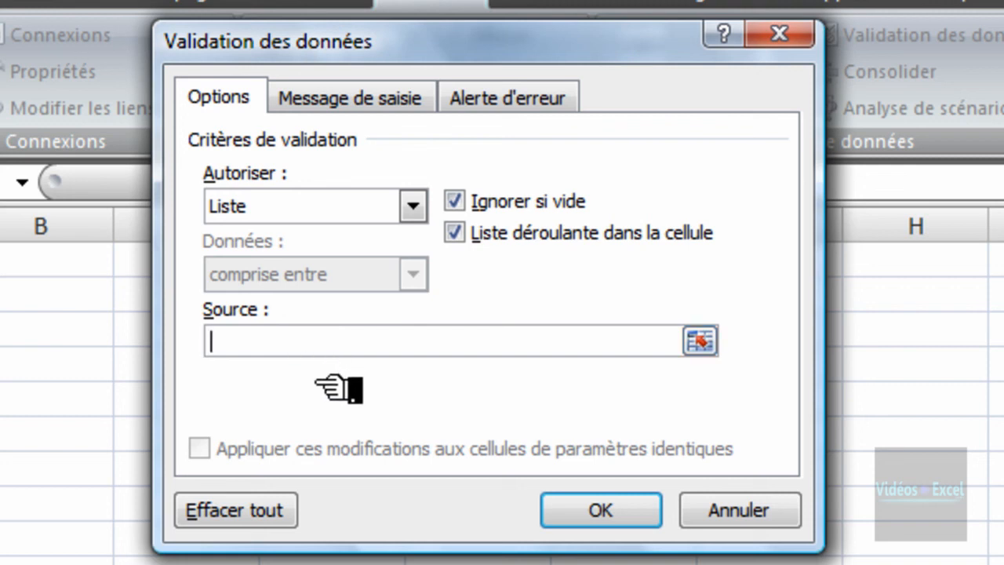
key("F3")
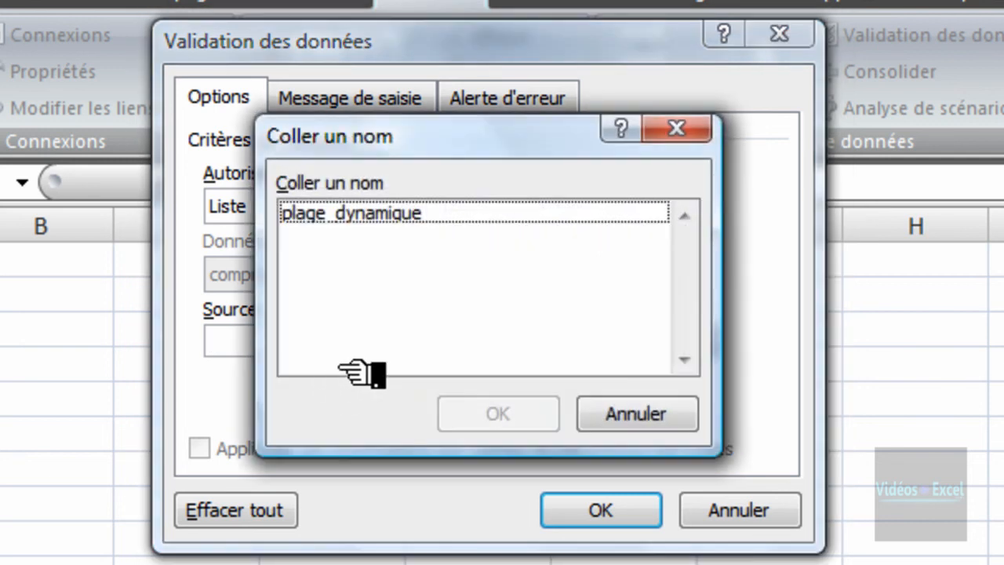
left_click(396, 216)
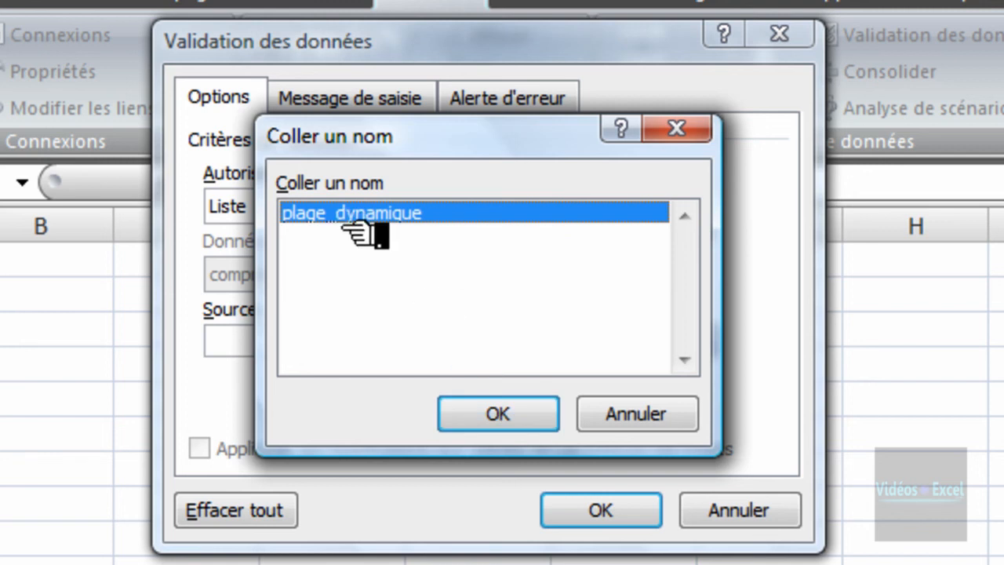
left_click(514, 415)
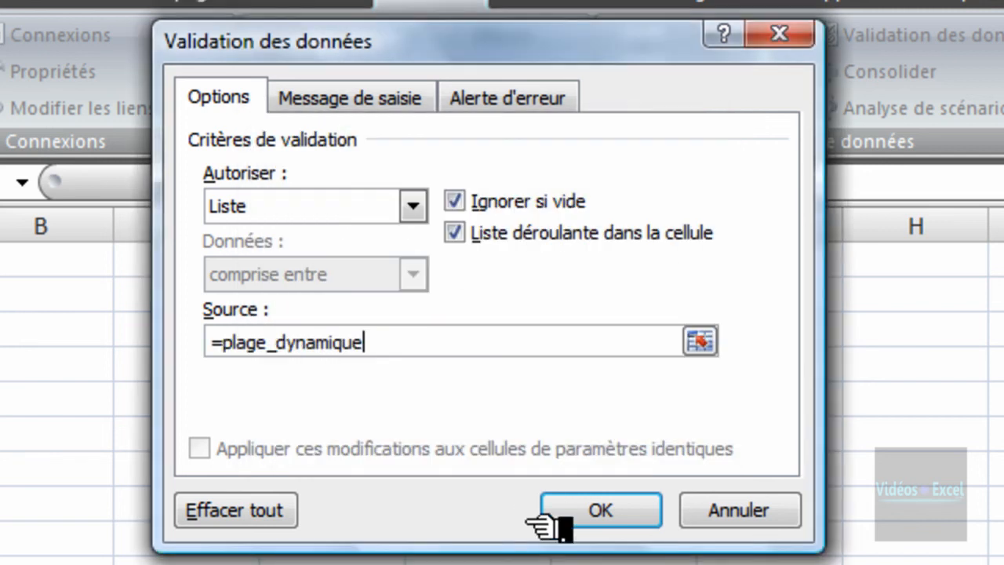
left_click(600, 512)
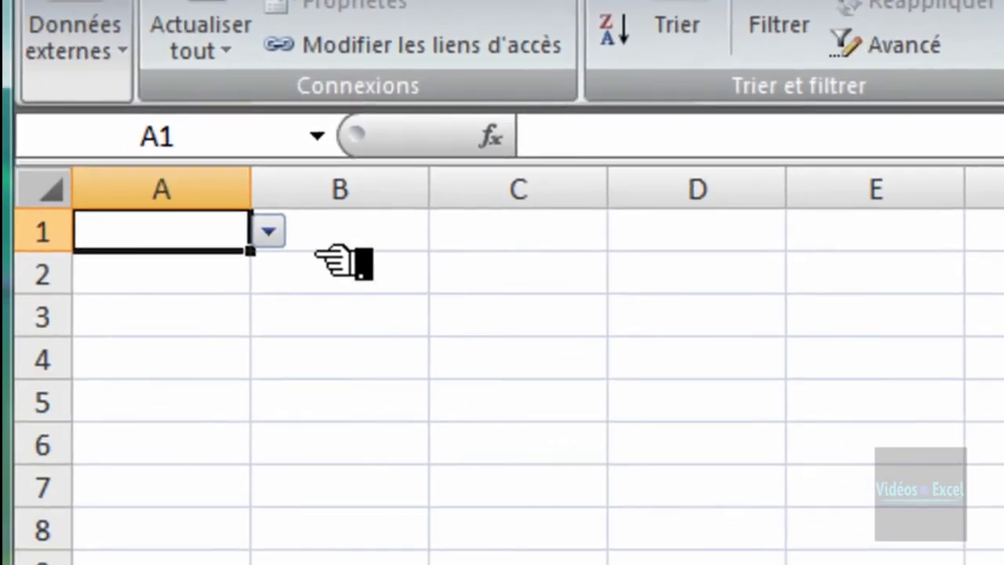
Step: Test the drop-down in A1 by picking the third client in the list, followed by the fifth
left_click(267, 231)
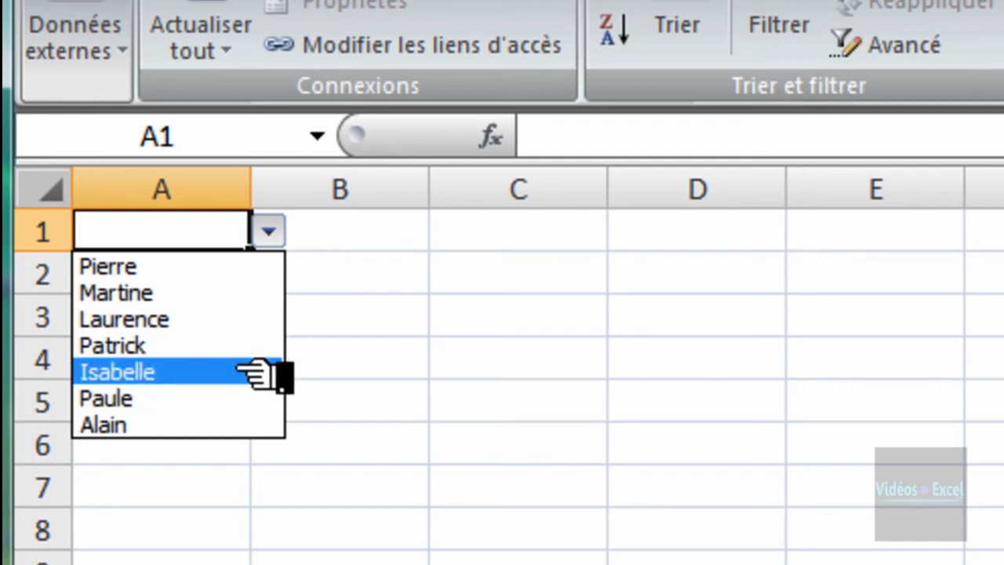
left_click(253, 317)
left_click(267, 231)
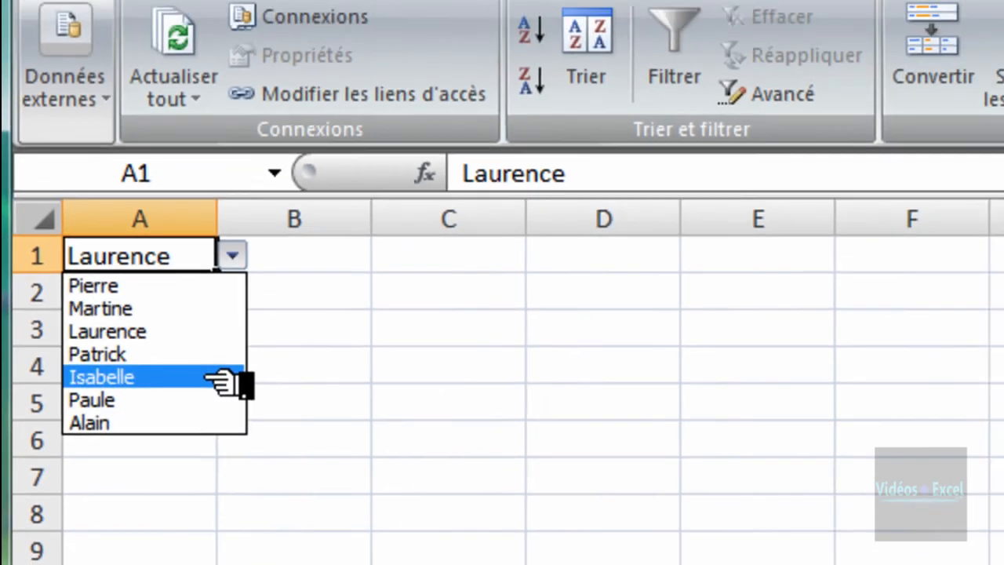
left_click(259, 373)
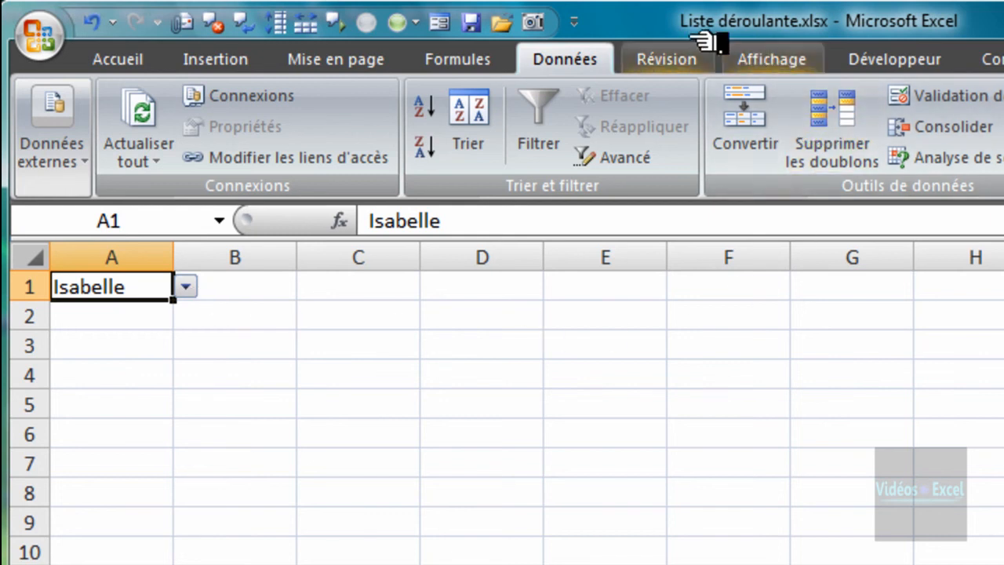
Step: In en_cours.xlsx, enter a new client's first name in A9 and add a "z" to the end of the client name in A3
key("ctrl+Tab")
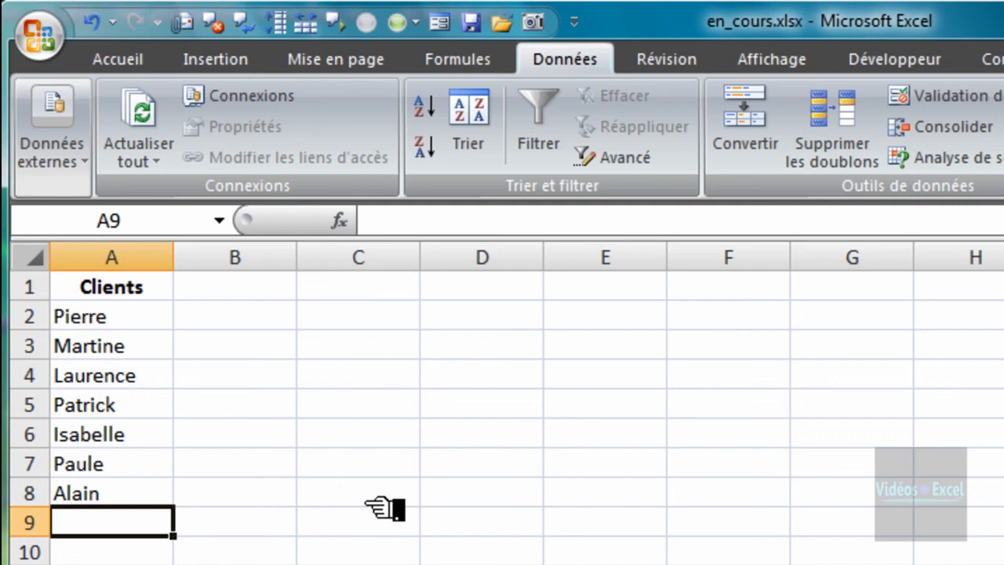
type("Laurent")
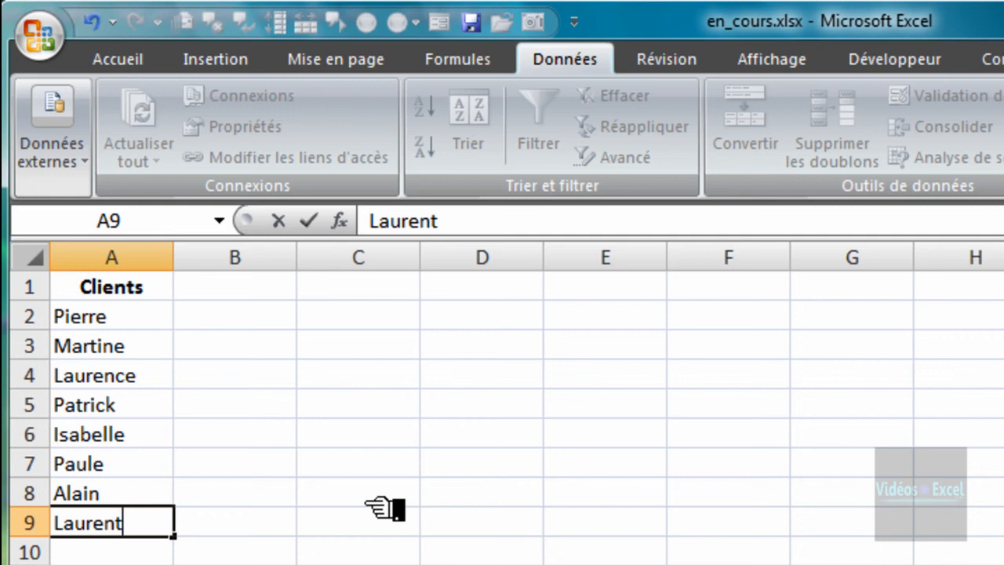
key("Return")
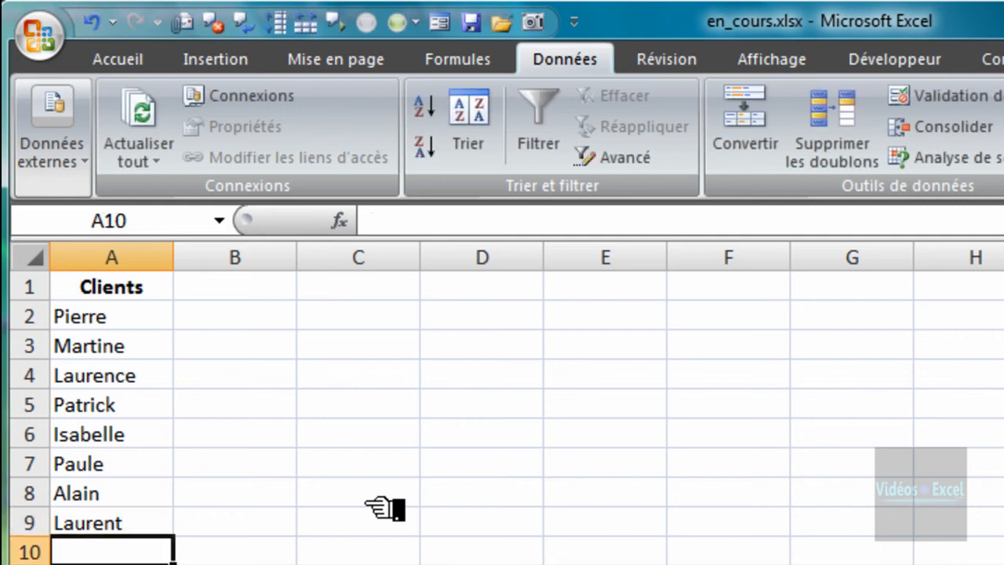
double_click(145, 346)
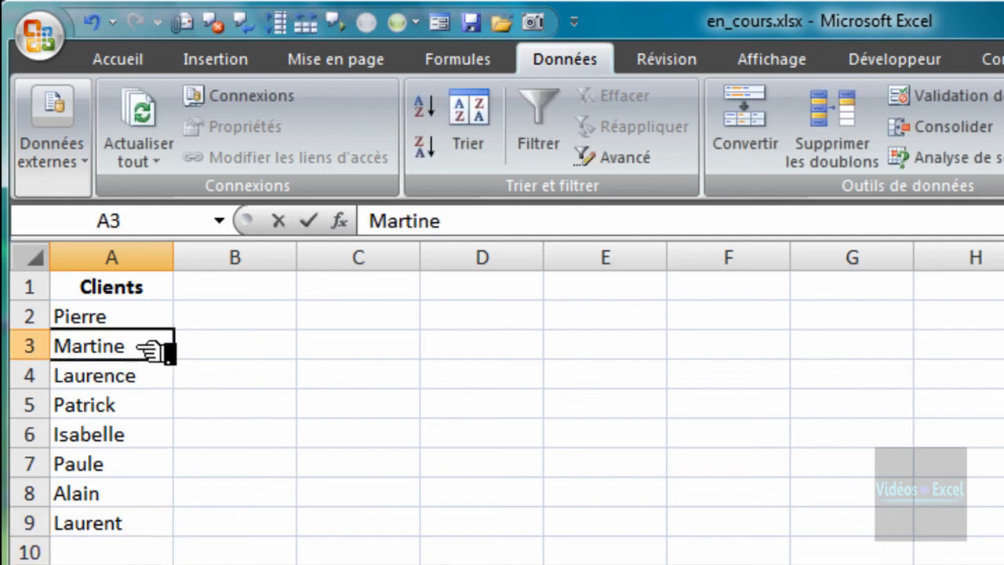
key("Return")
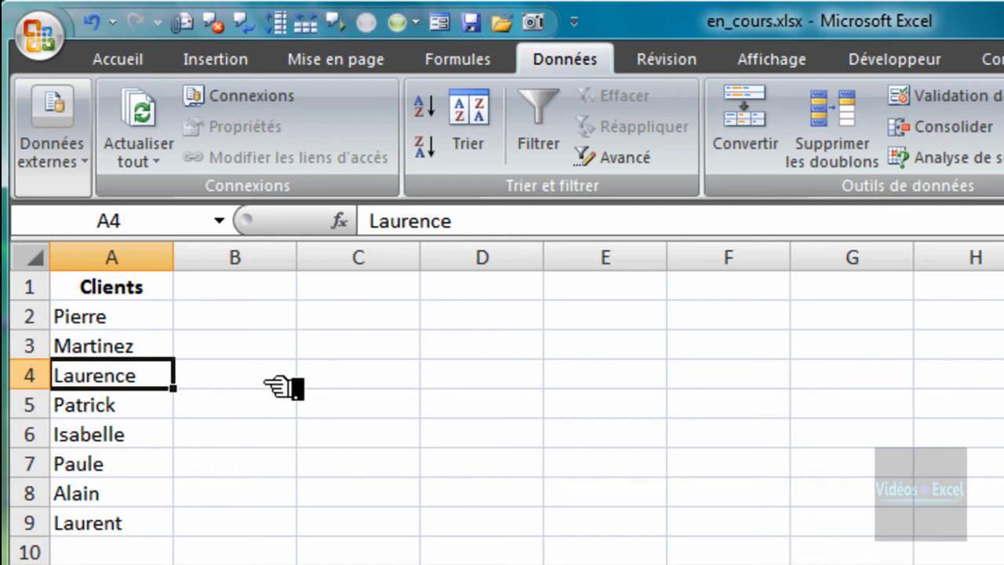
Step: Return to Liste déroulante.xlsx and pick the modified second client, followed by the newly added last client, from the A1 drop-down
key("ctrl+Tab")
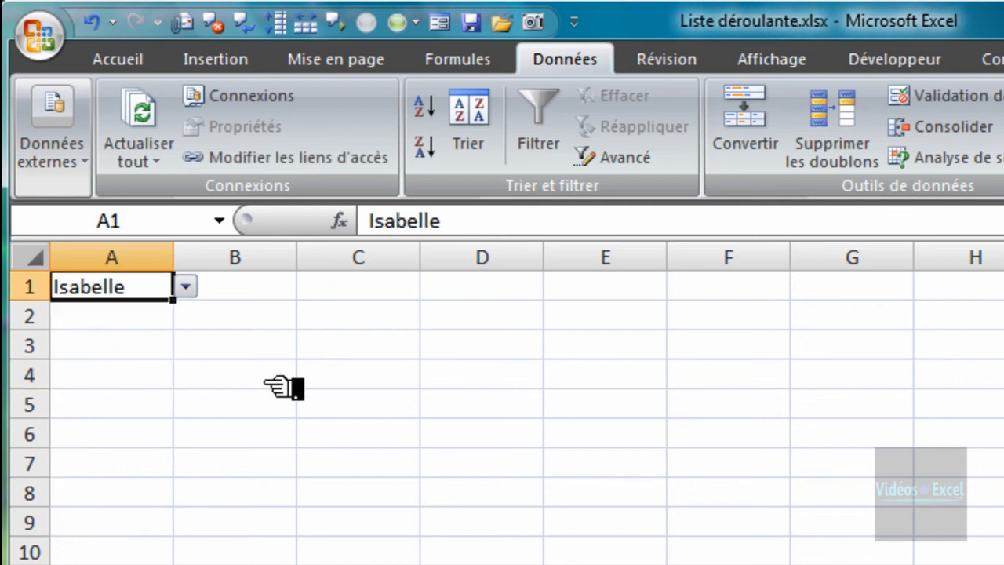
left_click(186, 287)
left_click(168, 330)
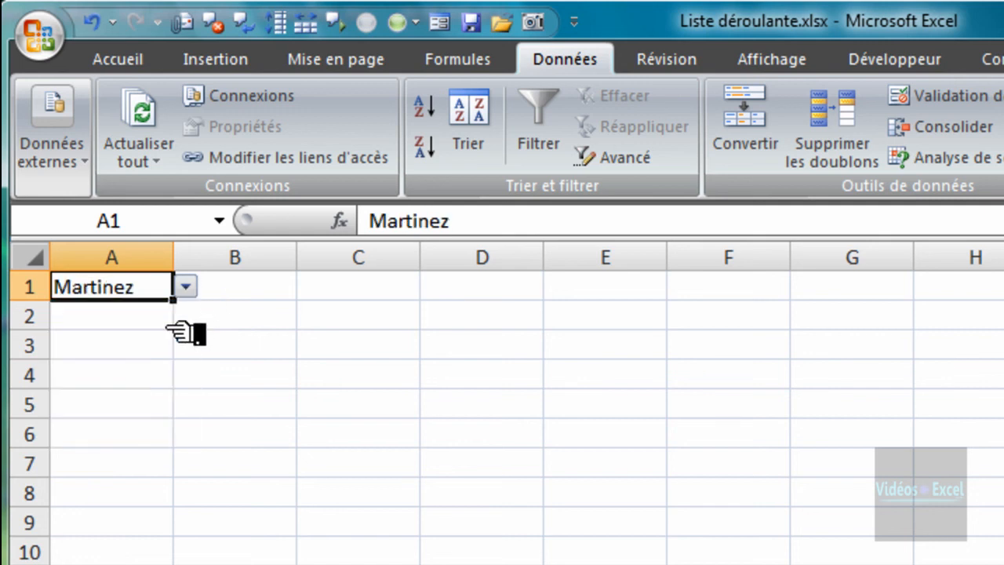
left_click(188, 287)
left_click(162, 437)
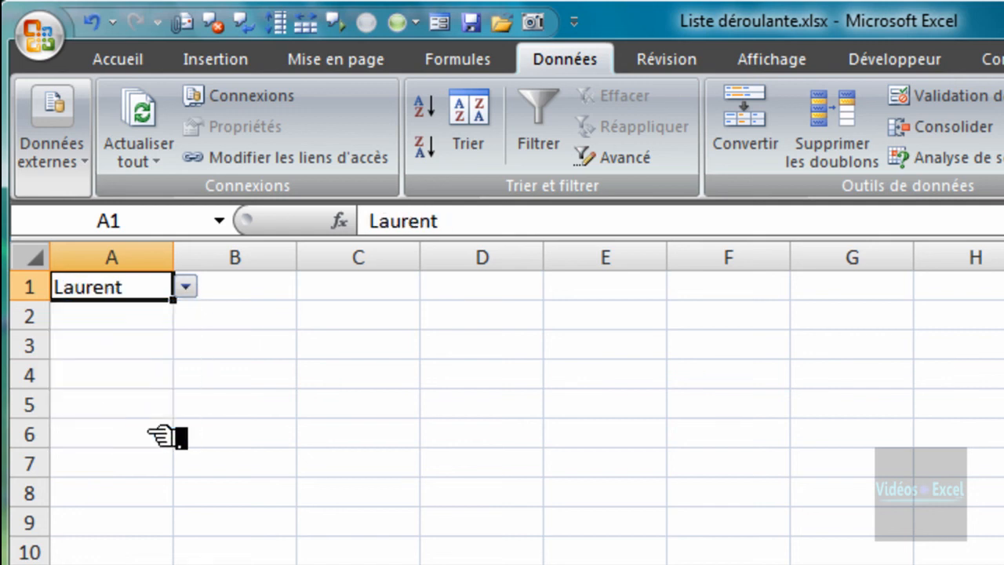
left_click(261, 285)
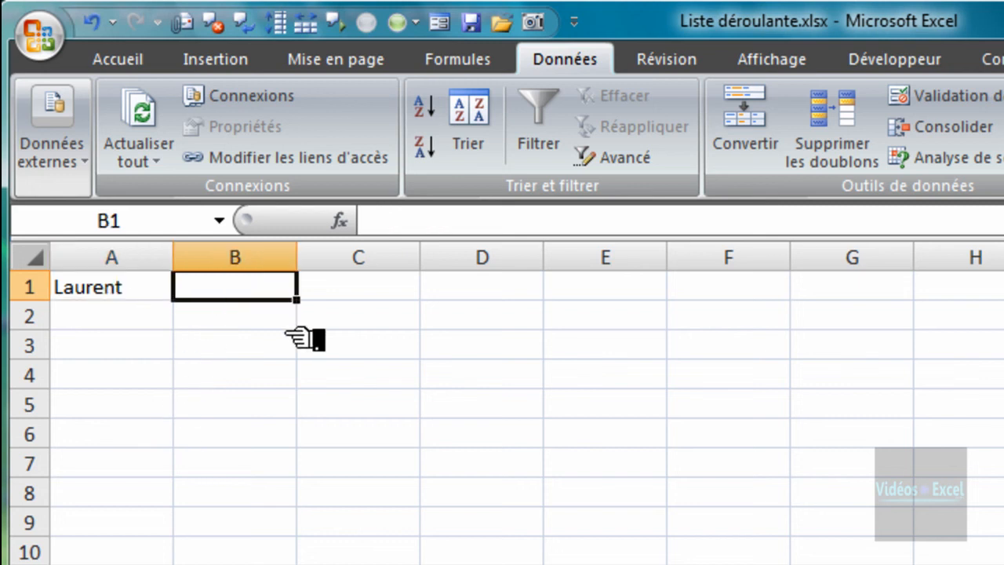